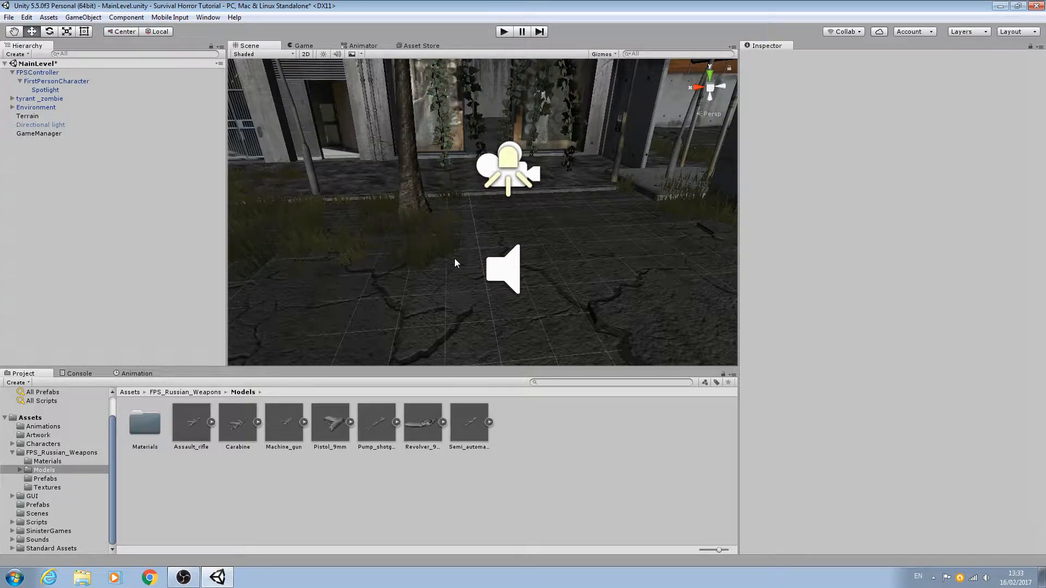
Examine the import settings and scale factor of the Pistol_9mm and Pump_shotgun models in the FPS_Russian_Weapons Models folder
left_click(46, 453)
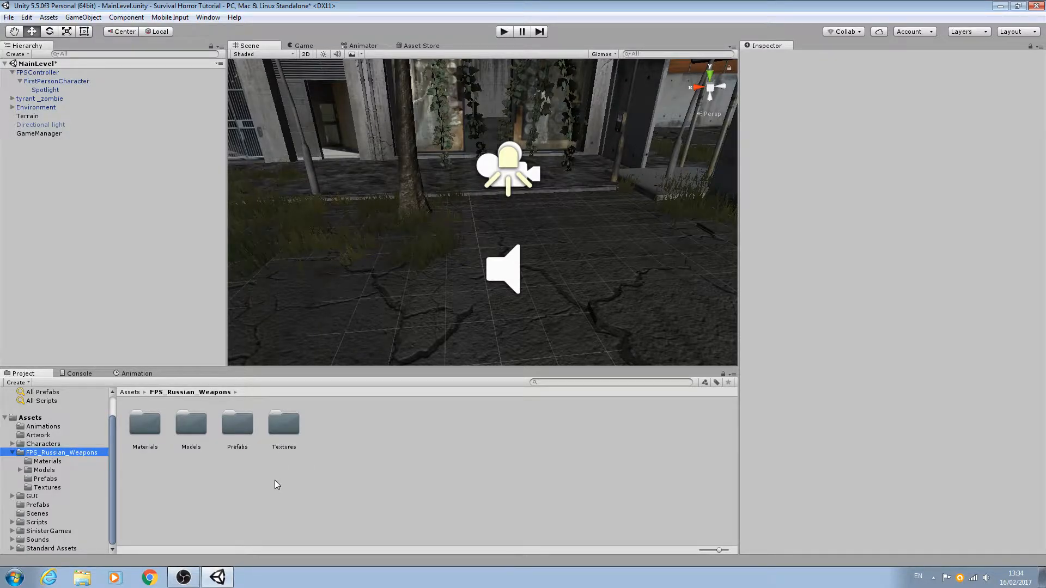
left_click(60, 521)
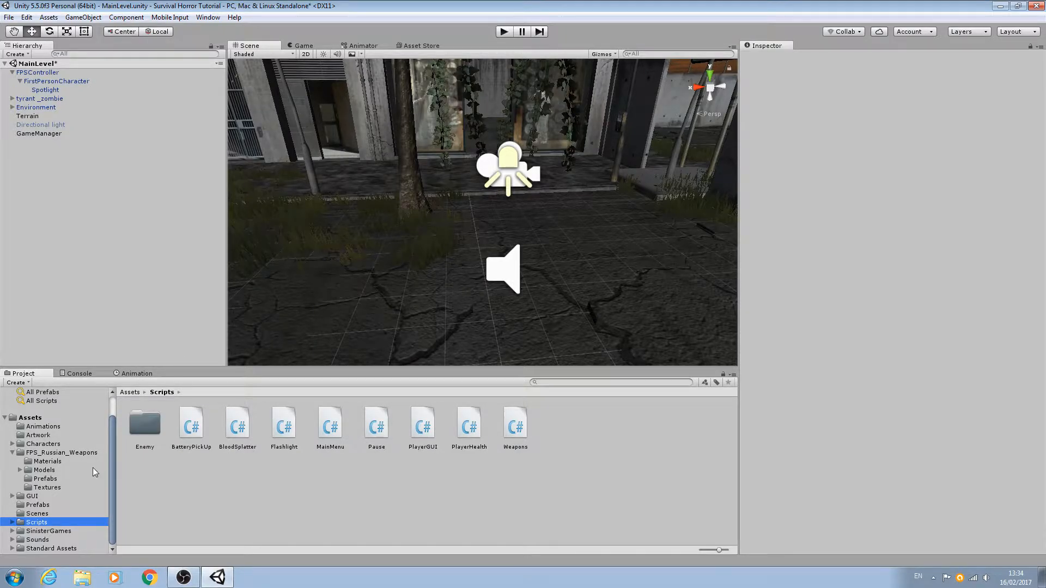
left_click(52, 453)
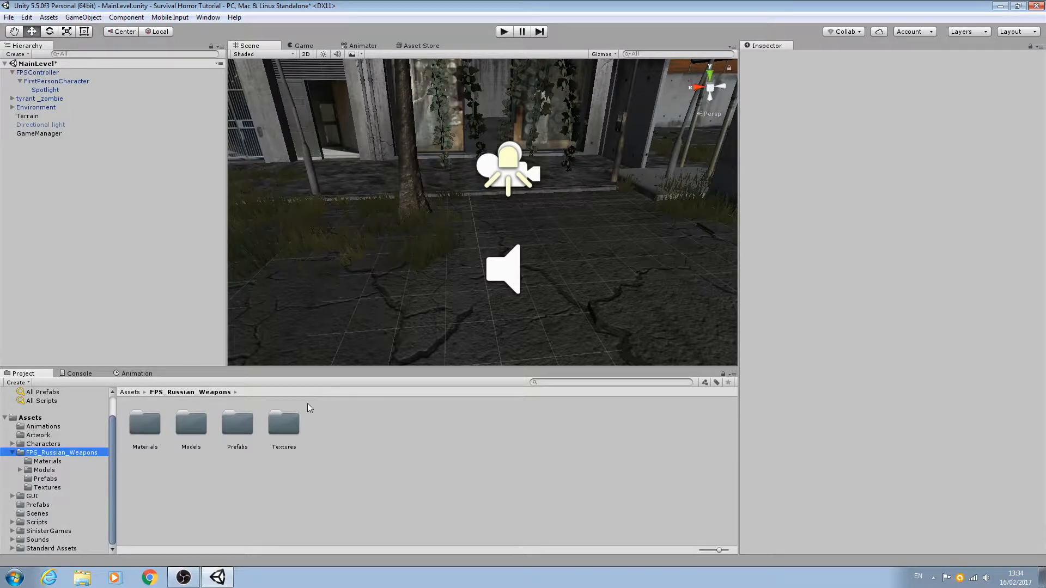
left_click(71, 470)
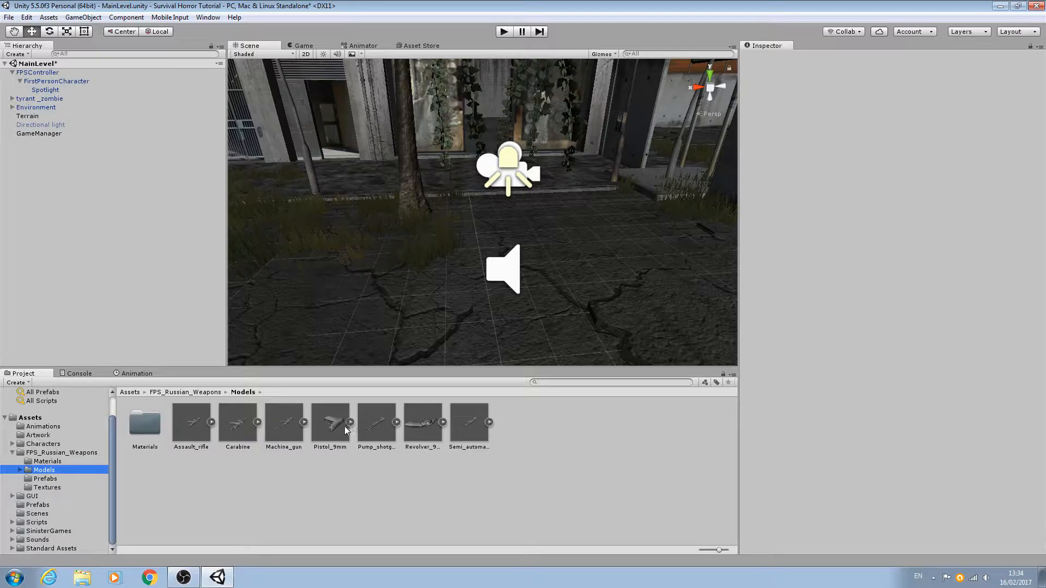
left_click(325, 422)
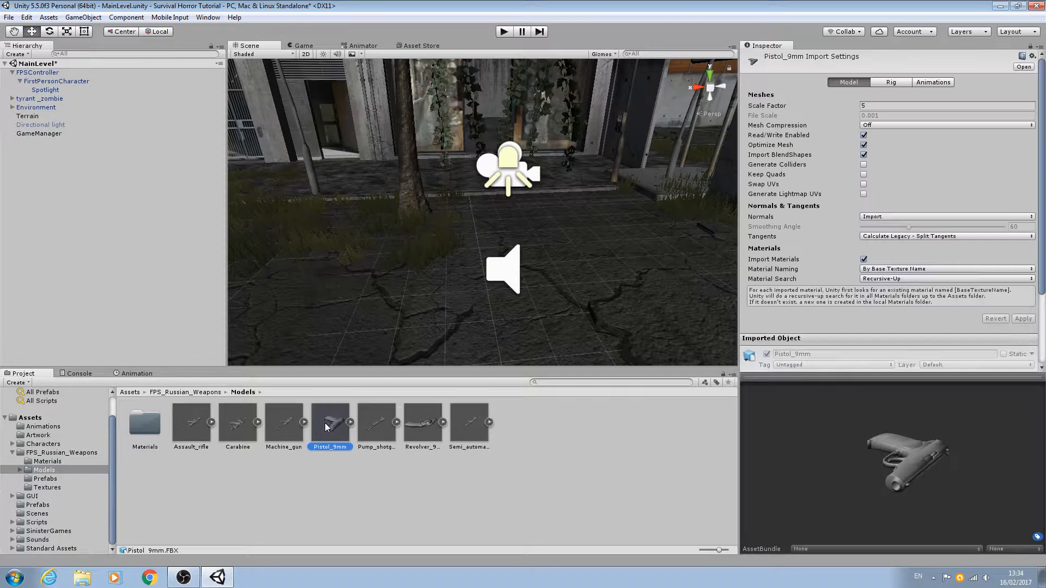
left_click_drag(324, 419, 374, 522)
left_click(377, 431)
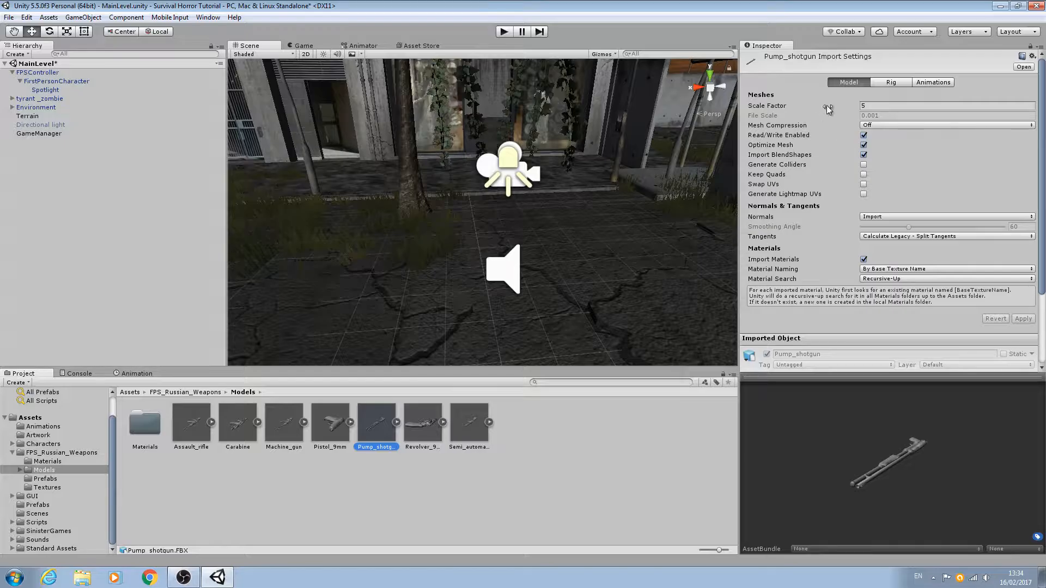
type("5")
Add the Pistol_9mm, Pump_shotgun, Machine_gun and Carabine prefabs from FPS_Russian_Weapons as children of FirstPersonCharacter
left_click(47, 479)
scroll(540, 240, "down", 2)
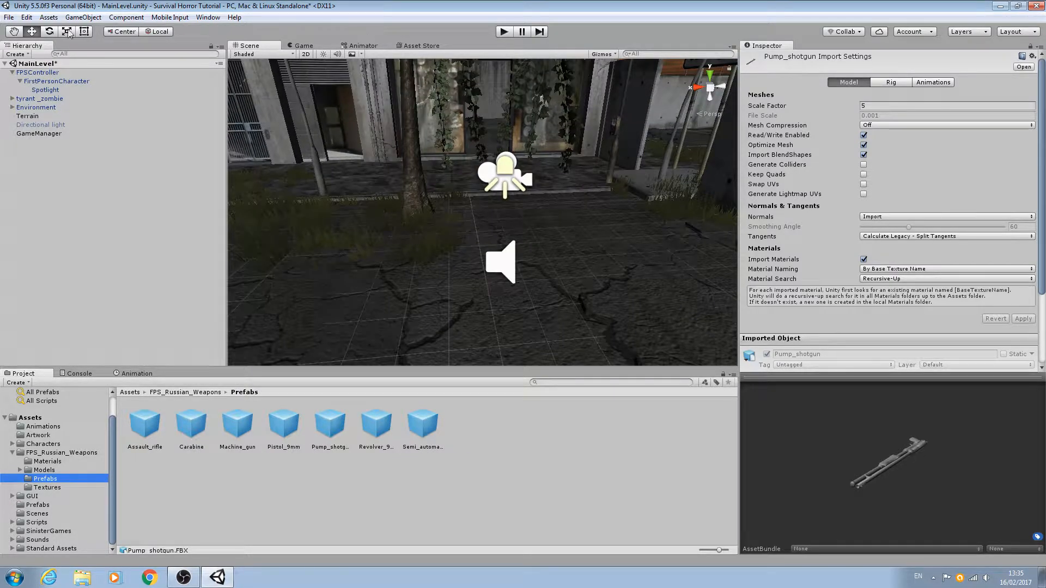
left_click(37, 73)
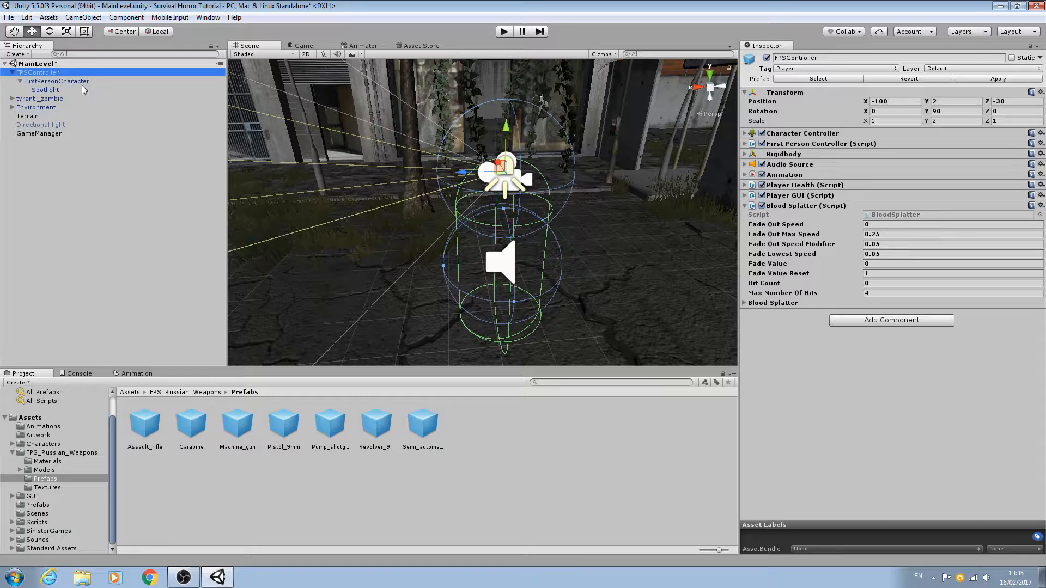
left_click(43, 90)
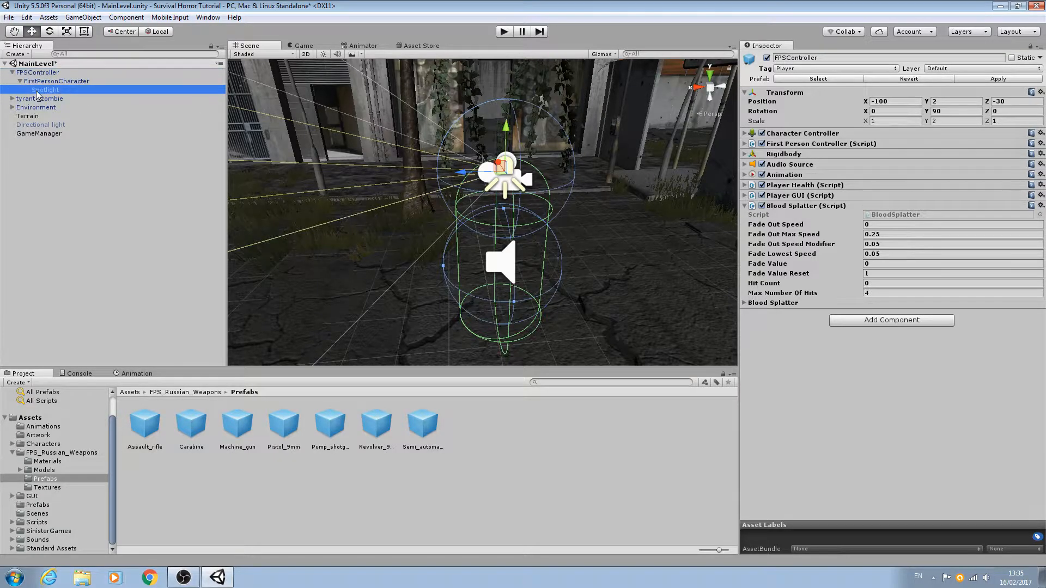
left_click(47, 81)
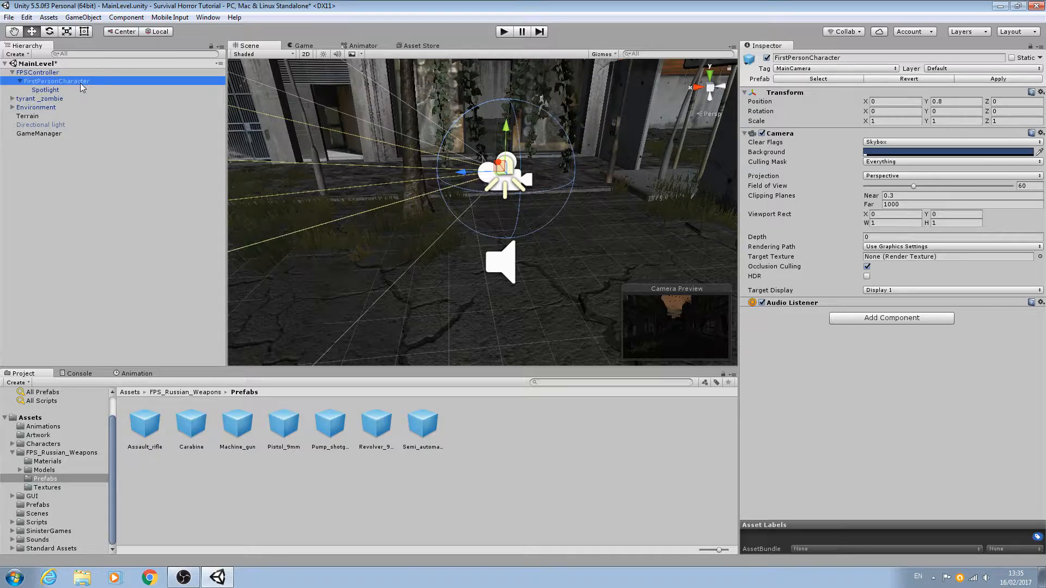
left_click(58, 72)
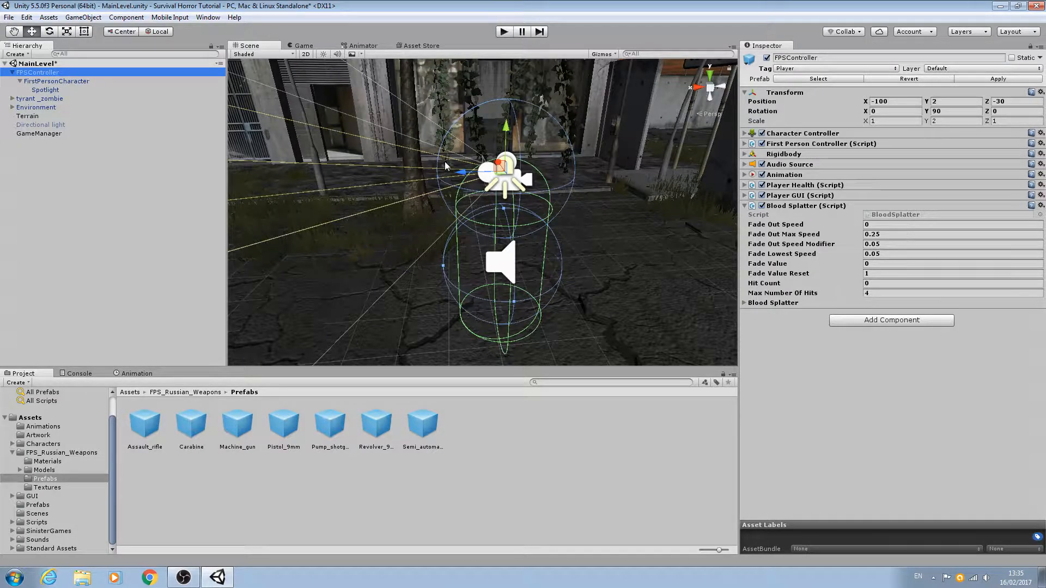
left_click(76, 81)
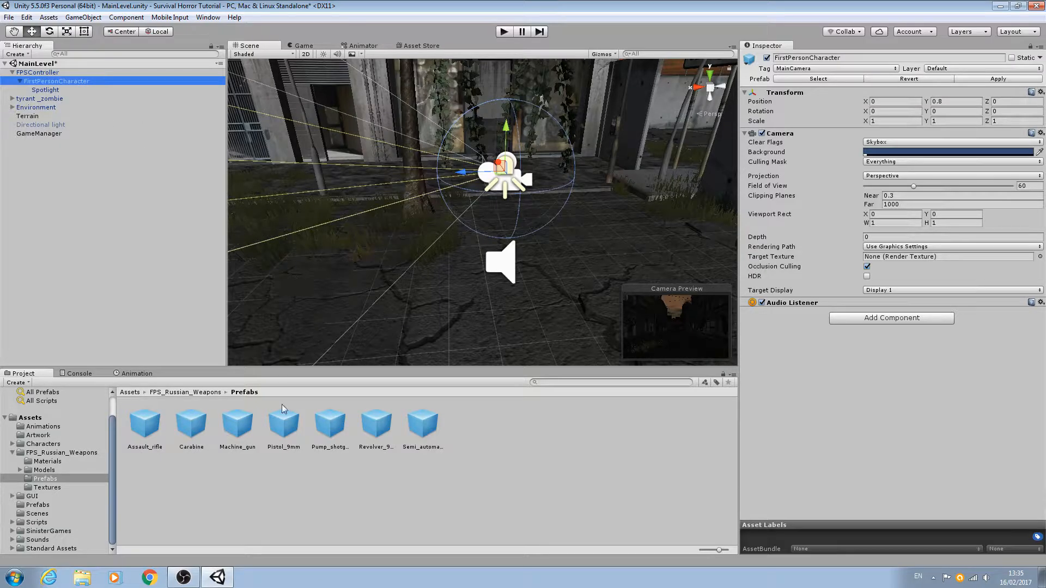
left_click_drag(278, 430, 147, 82)
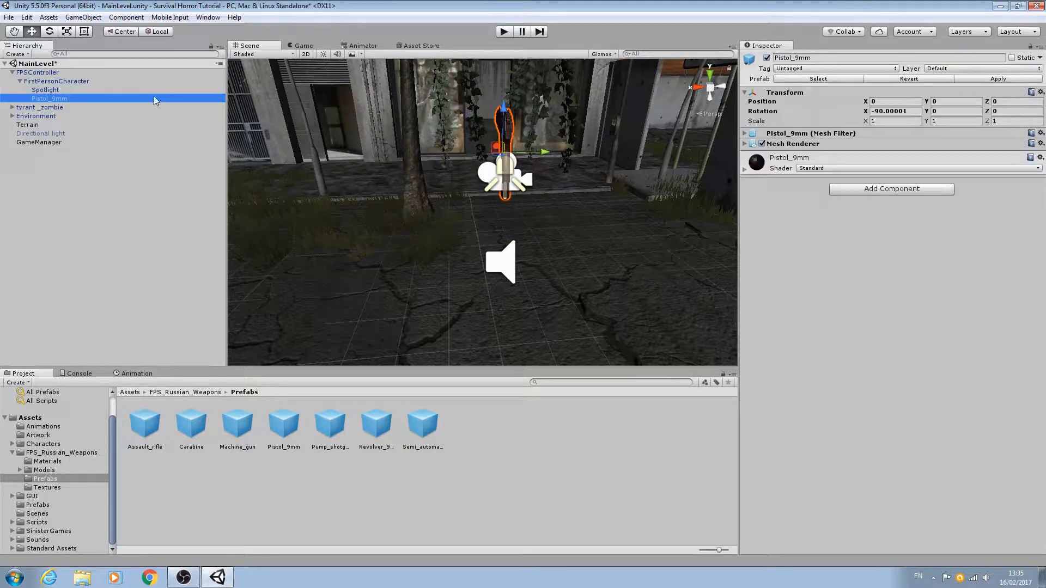
left_click_drag(330, 423, 162, 85)
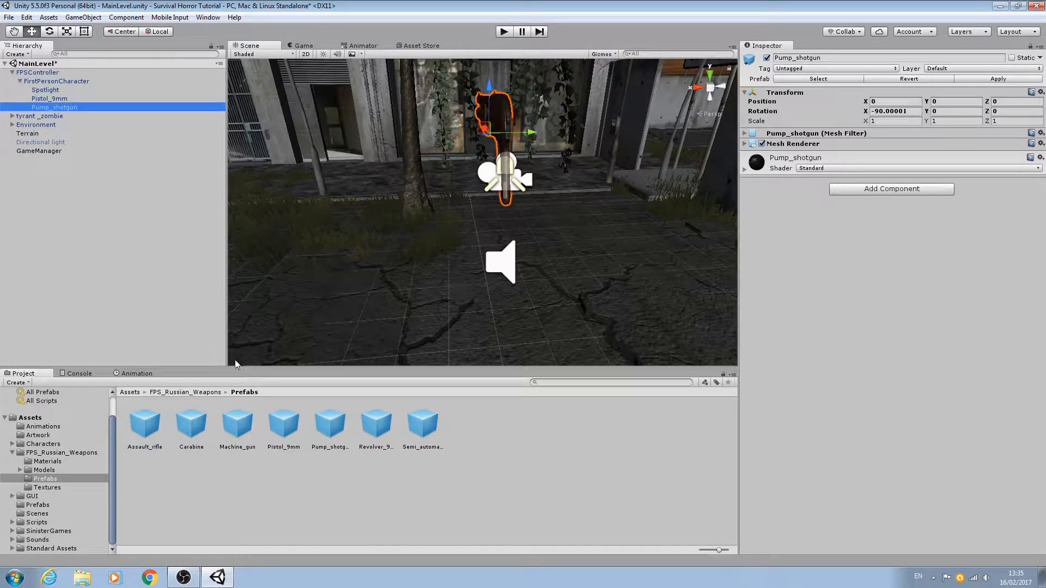
left_click_drag(233, 424, 79, 84)
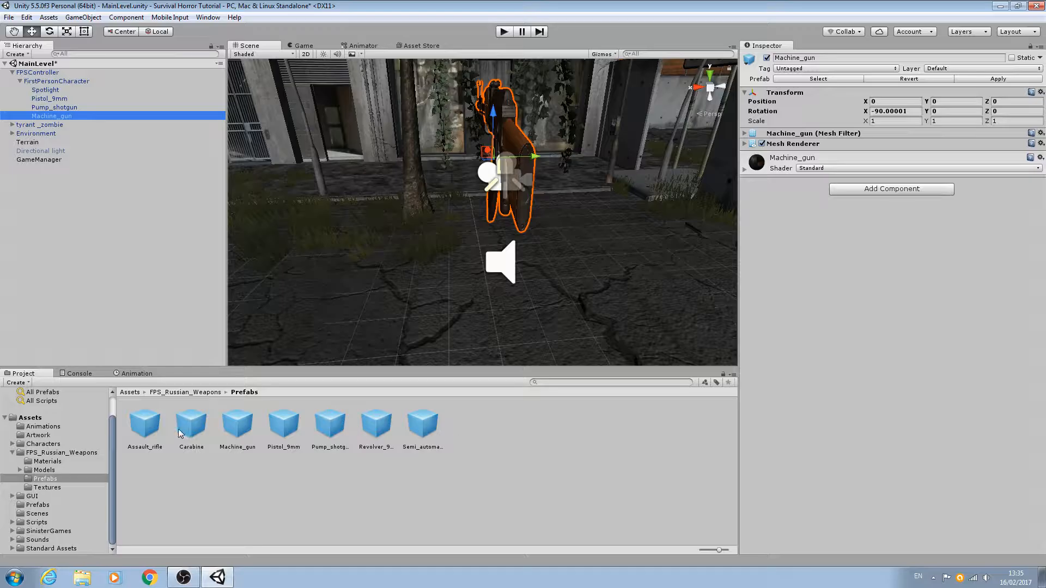
left_click_drag(191, 436, 156, 85)
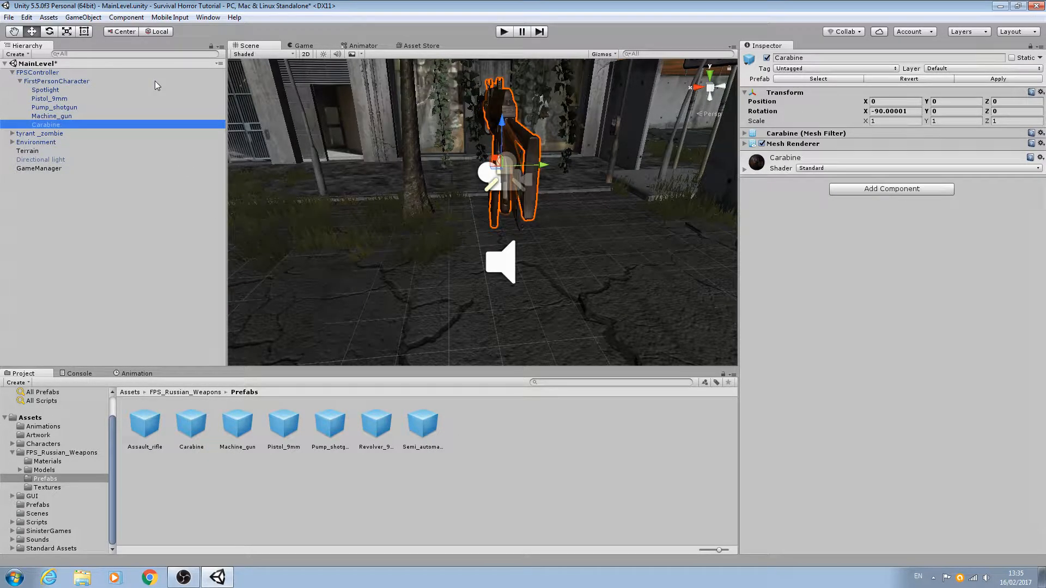
Reset the Carabine's transform and set its X rotation to -90
right_click_drag(445, 239, 711, 211)
key("s")
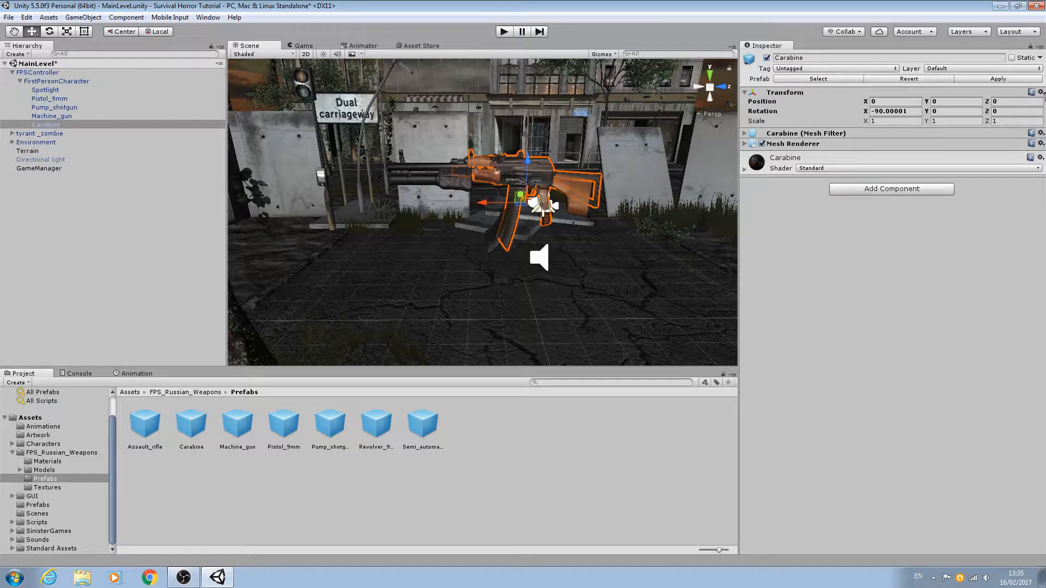
left_click(1040, 92)
left_click(938, 101)
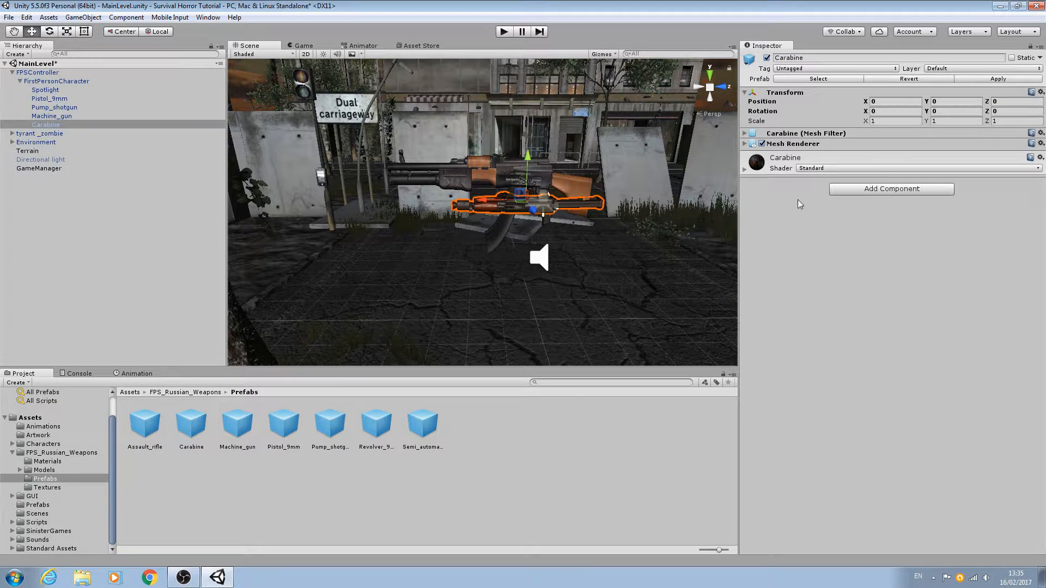
key("w")
right_click_drag(704, 216, 732, 229)
key("a")
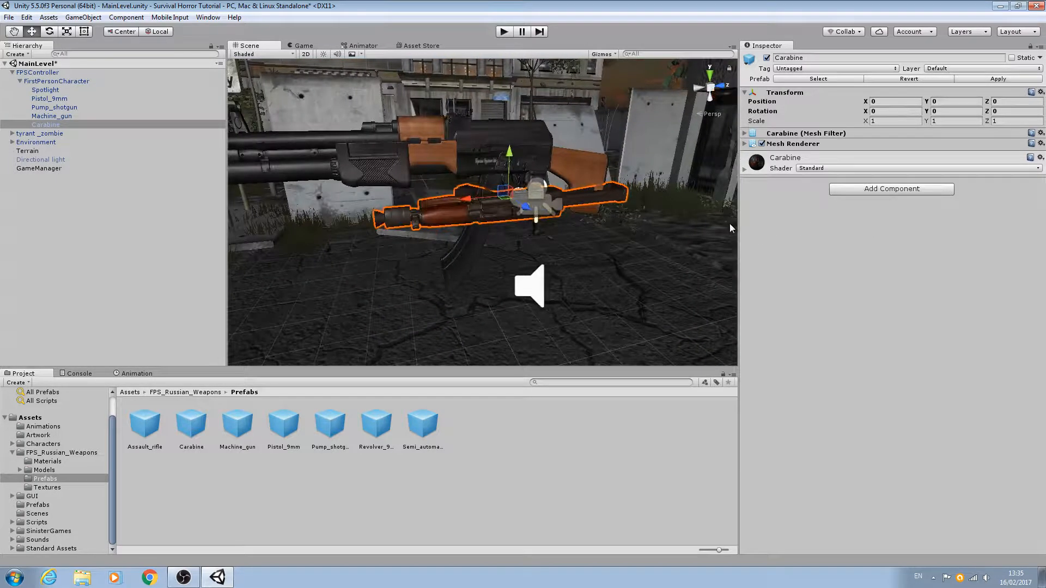
left_click(894, 111)
type("-90")
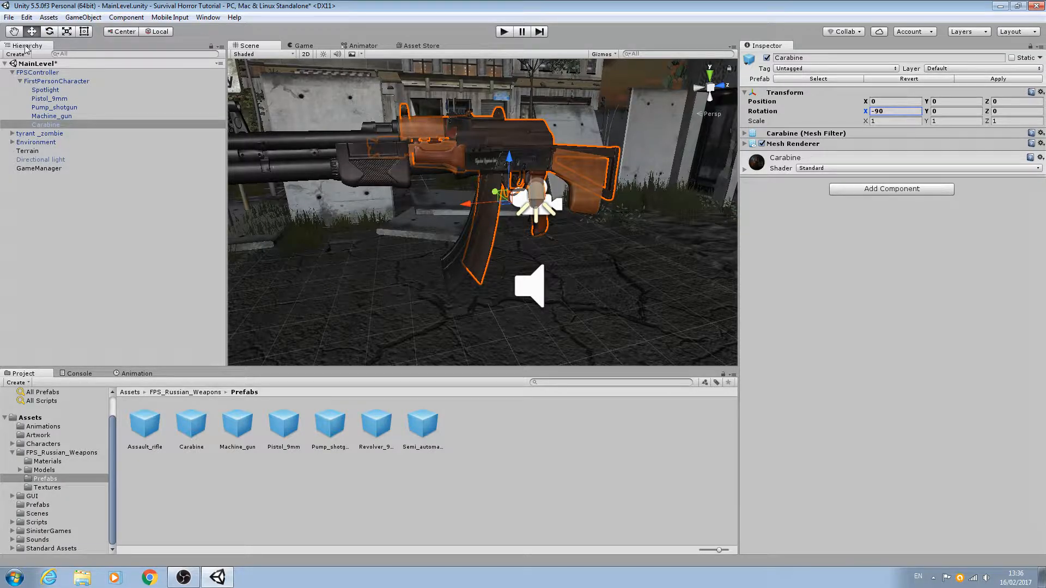
Rotate the Carabine to face the camera's forward direction, with X and Z rotation both set to exactly -90
left_click(49, 31)
left_click_drag(555, 185, 627, 204)
right_click_drag(626, 204, 668, 248)
left_click(1006, 111)
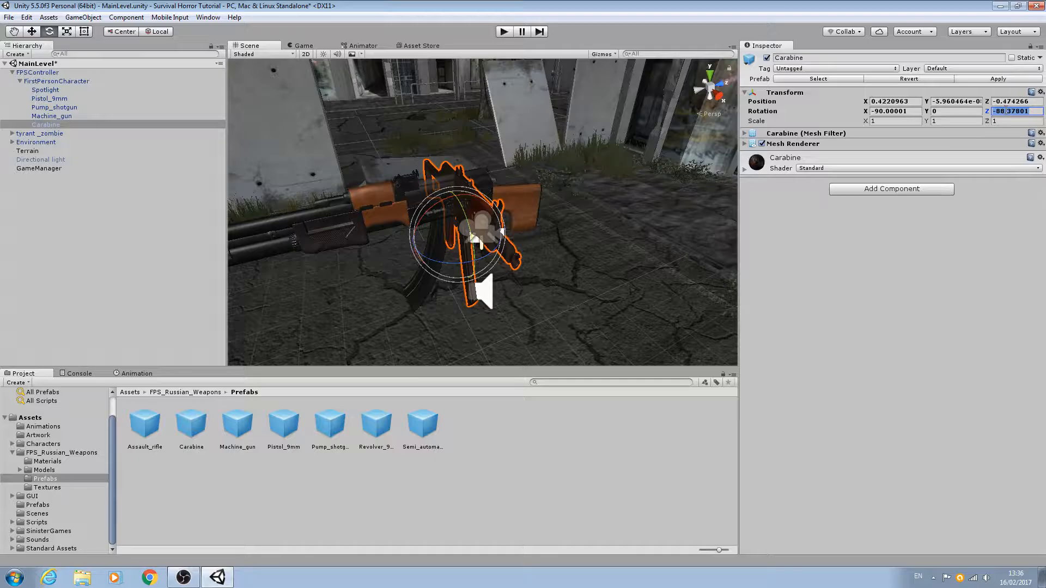
type("-90")
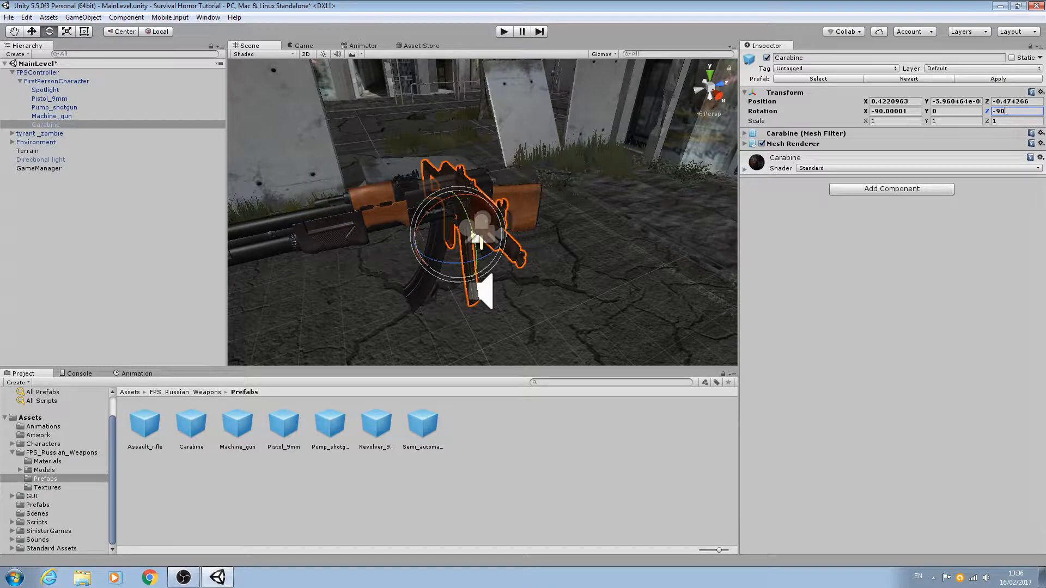
left_click(914, 111)
type("-90")
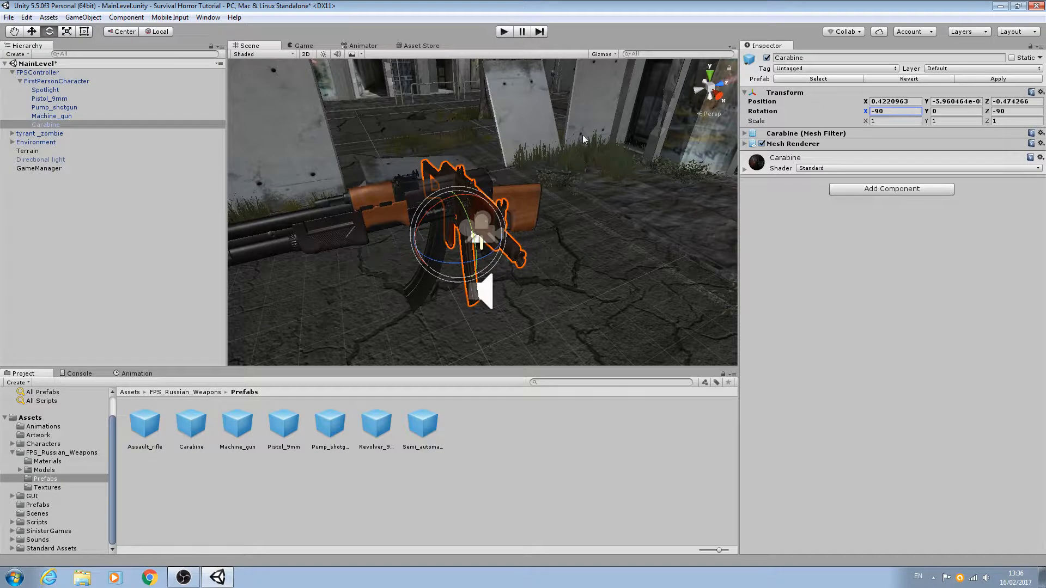
Move the Carabine in front of the first-person camera, to about X 0.42, Y -0.37, Z 1.69
right_click_drag(457, 174, 663, 133)
key("a")
key("s")
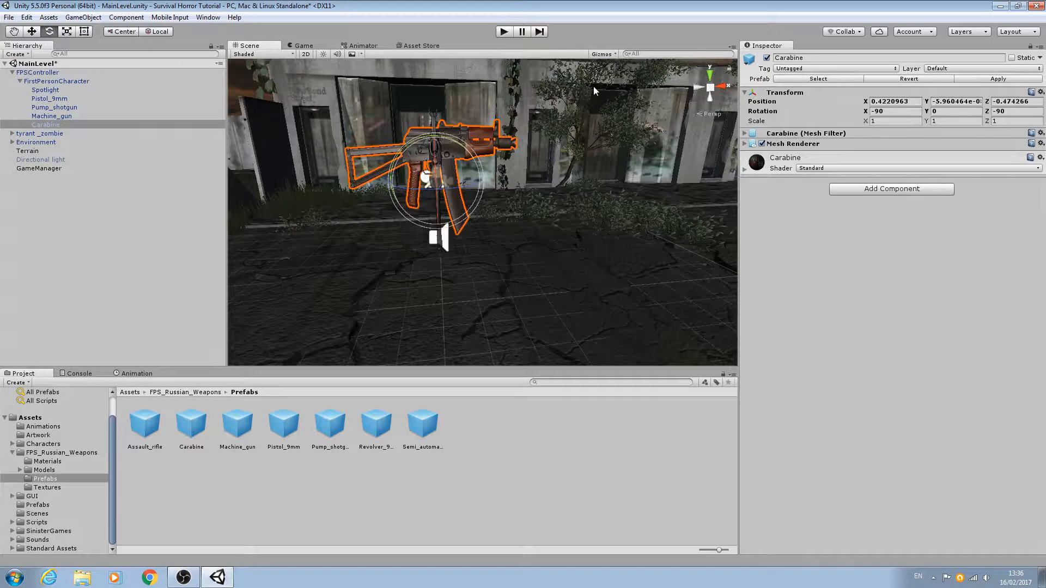
right_click_drag(648, 248, 599, 197)
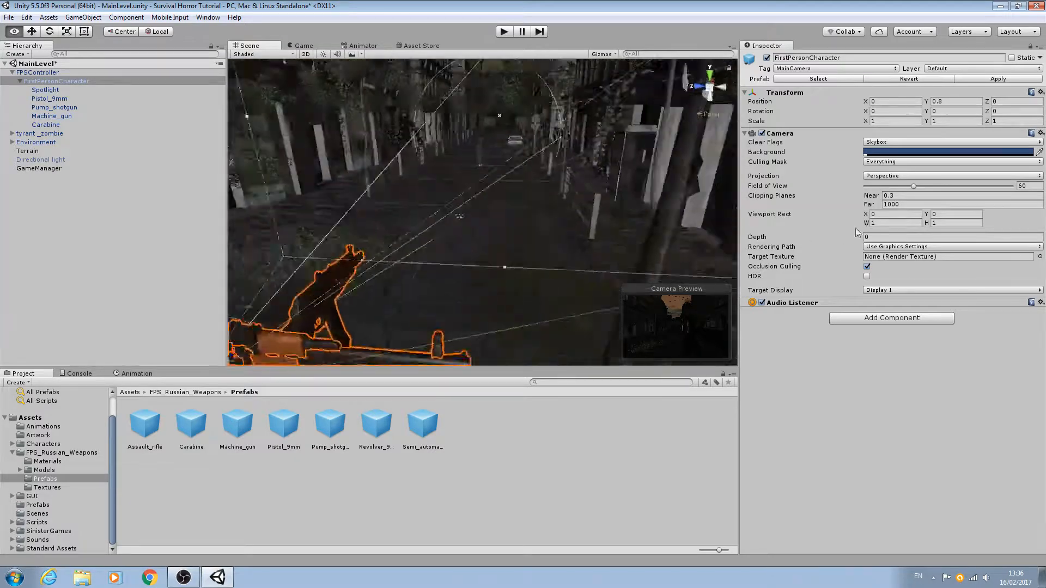
key("a")
key("s")
key("s")
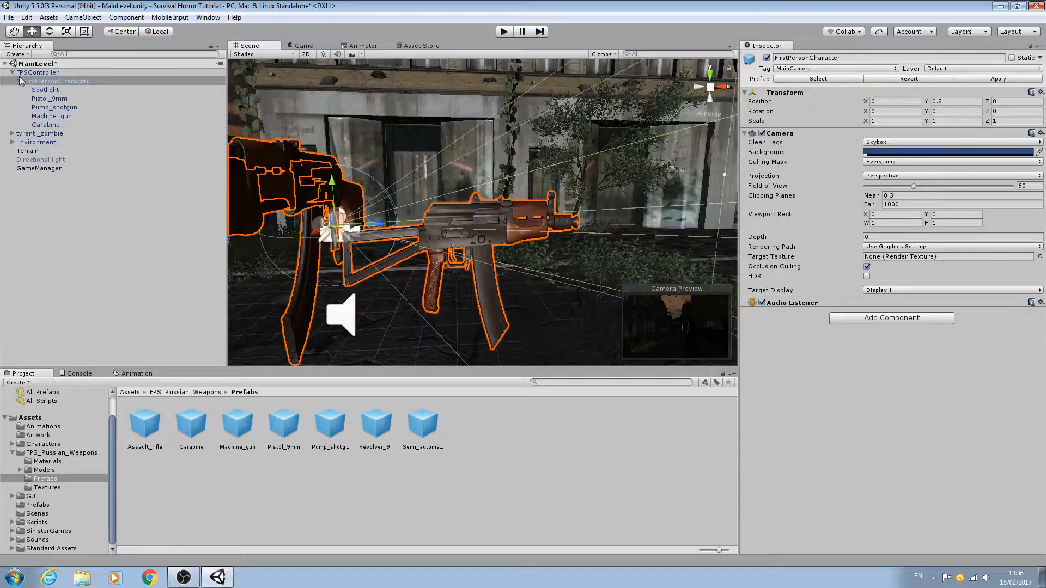
Lower the Carabine below the camera to about Y -0.93
left_click(53, 125)
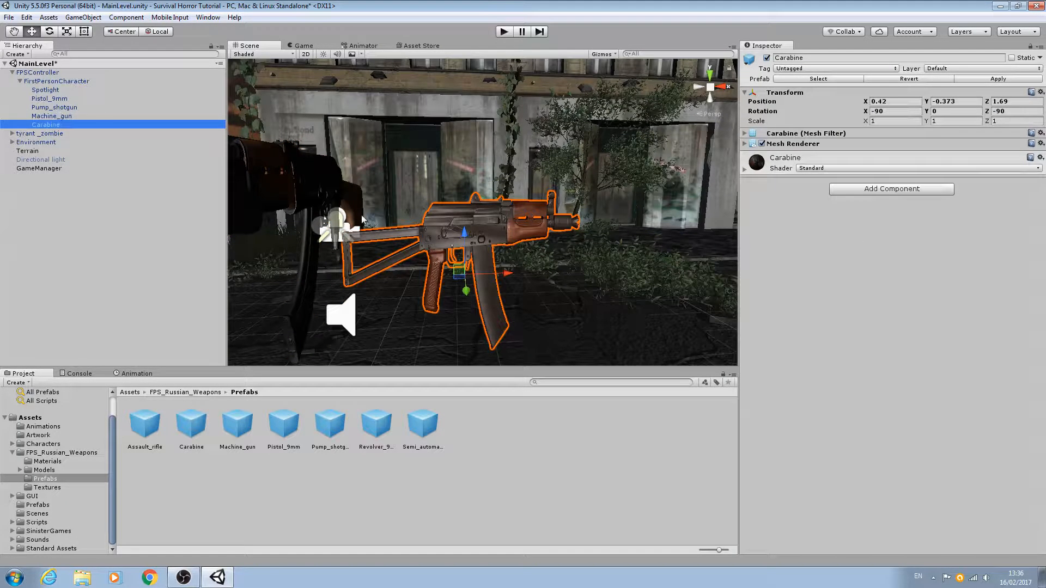
left_click(467, 249)
left_click_drag(467, 249, 466, 286)
right_click_drag(466, 286, 470, 240)
key("q")
left_click_drag(457, 229, 457, 241)
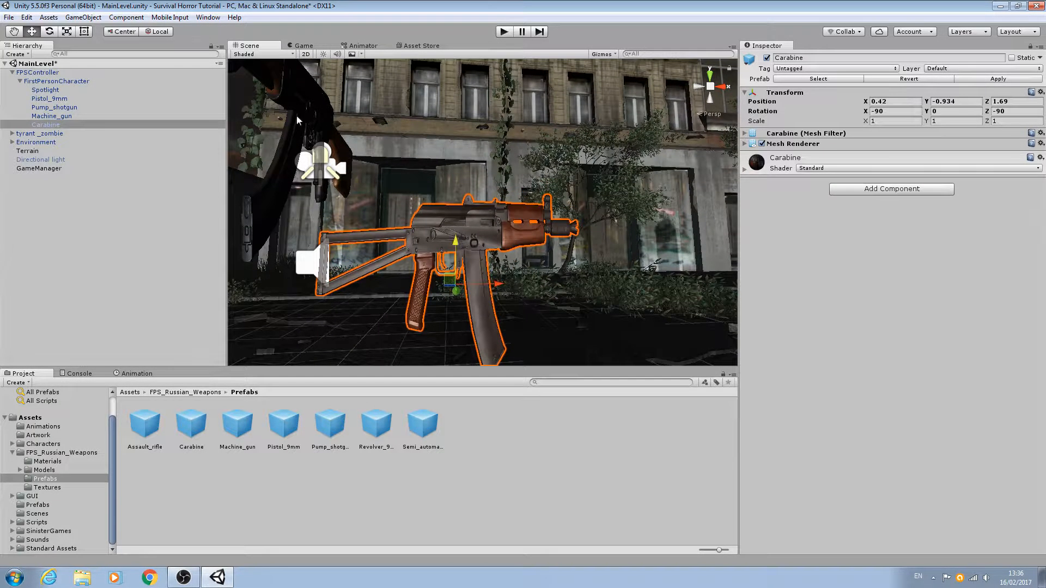
Check the Carabine against the FirstPersonCharacter camera preview and raise it to about Y -0.84
left_click(55, 81)
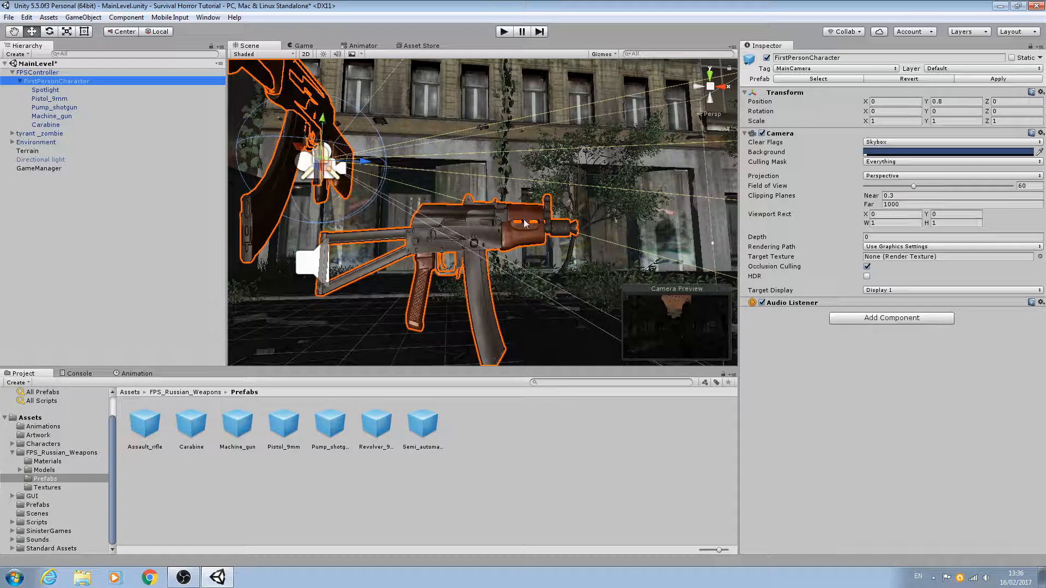
key("s")
right_click_drag(526, 223, 927, 139)
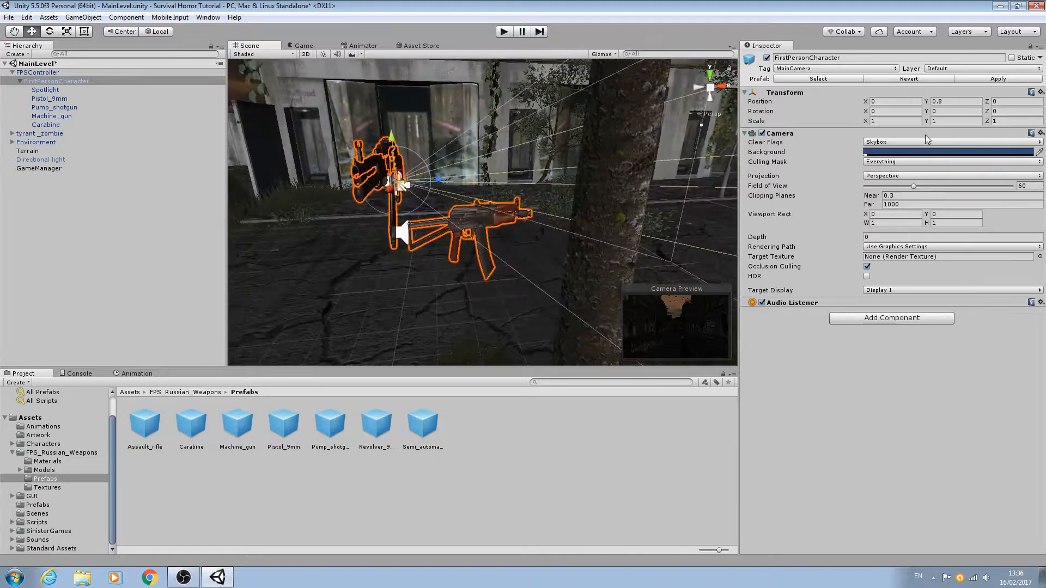
left_click(54, 125)
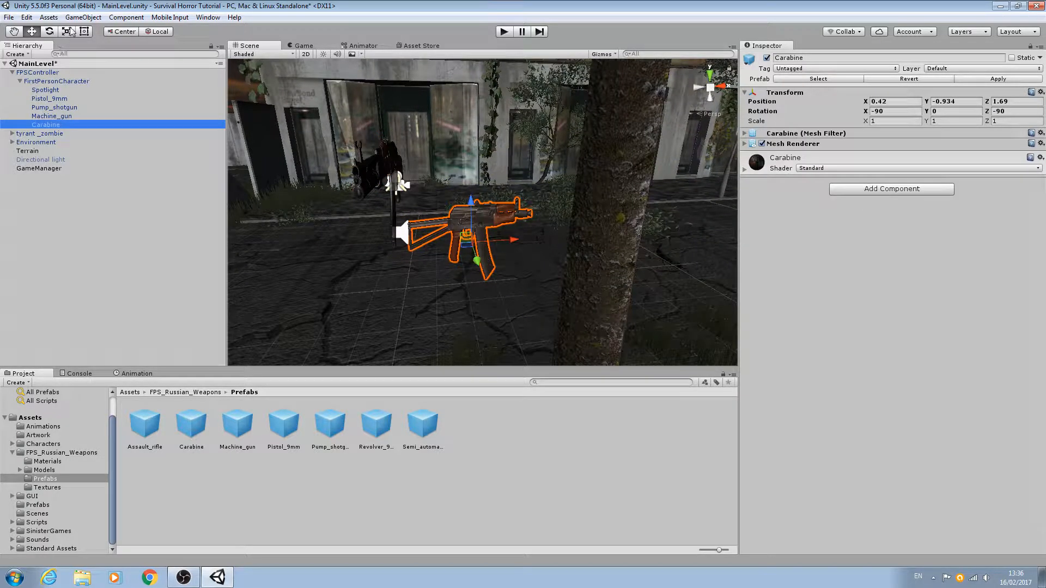
left_click_drag(471, 202, 471, 193)
right_click_drag(452, 238, 469, 280)
Move the Machine_gun down and in front of the camera, to about Y -0.76 and Z 2.21
left_click(82, 114)
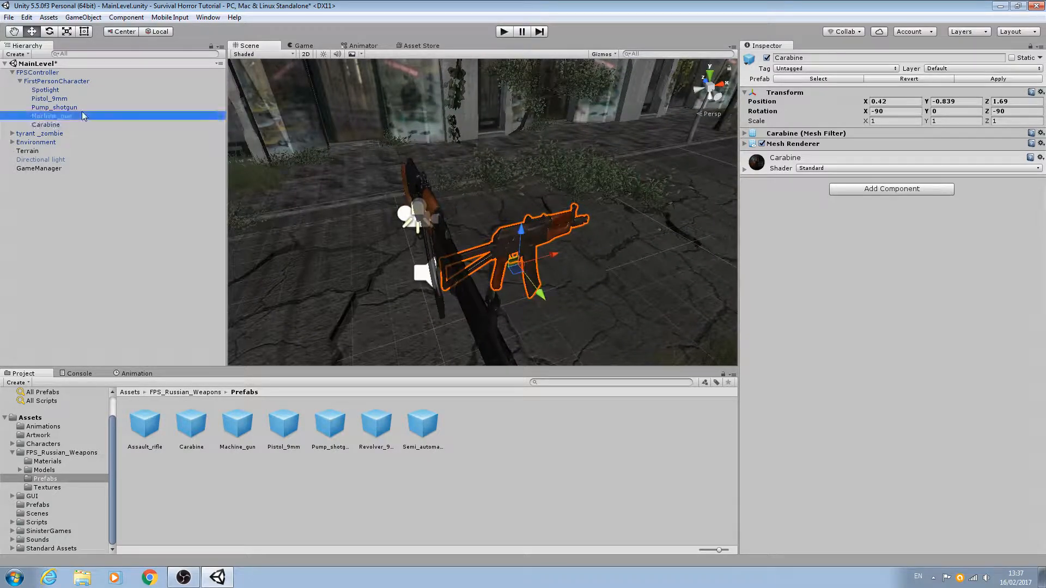
right_click_drag(578, 191, 609, 210)
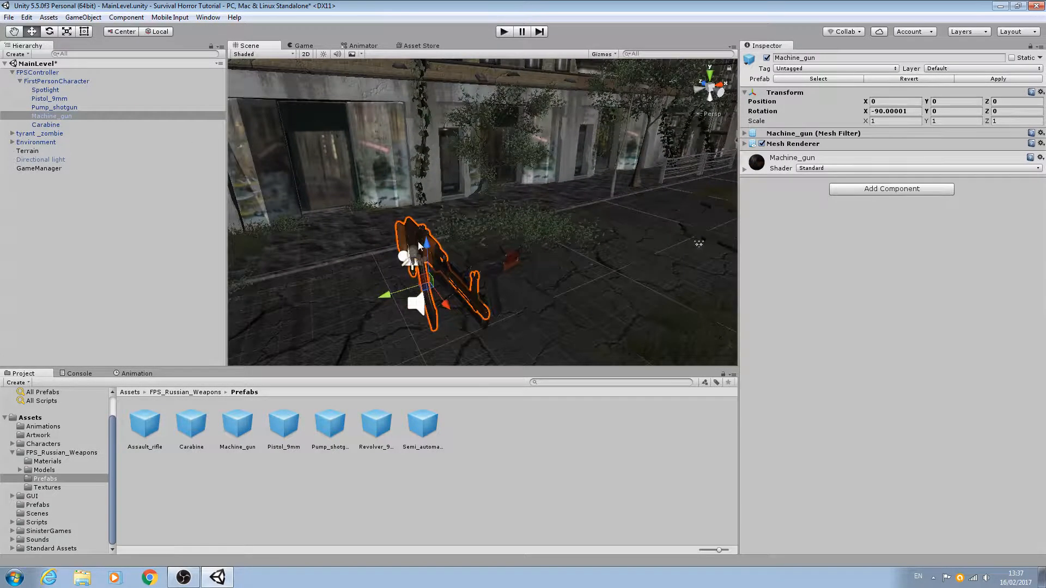
left_click_drag(432, 252, 434, 303)
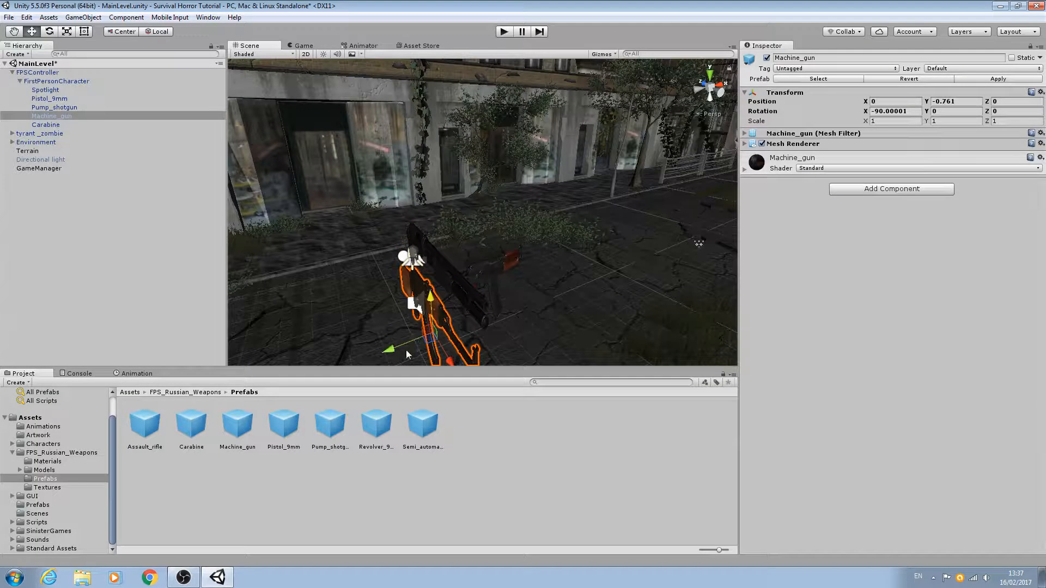
left_click_drag(391, 355, 470, 337)
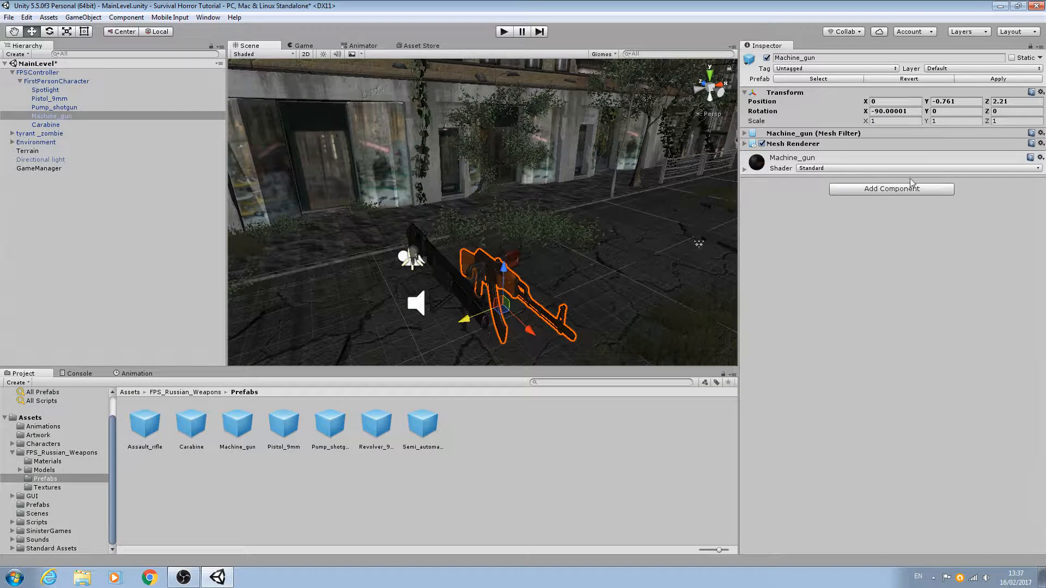
Set the Machine_gun's Z rotation to -90 and move it to about Y -0.88 and Z 1.71
left_click(1006, 112)
type("-90")
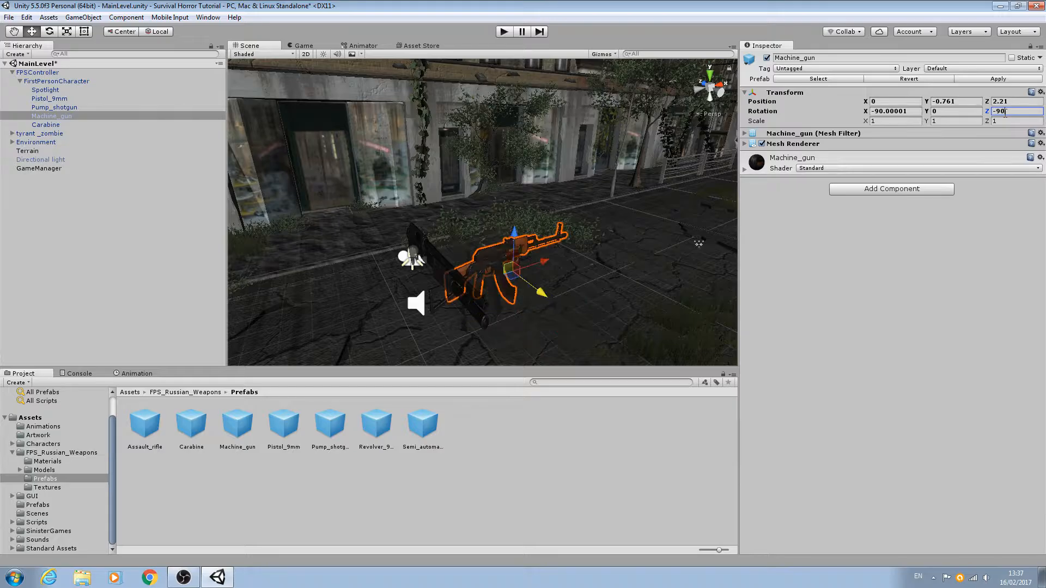
right_click_drag(716, 145, 613, 154)
key("w")
key("d")
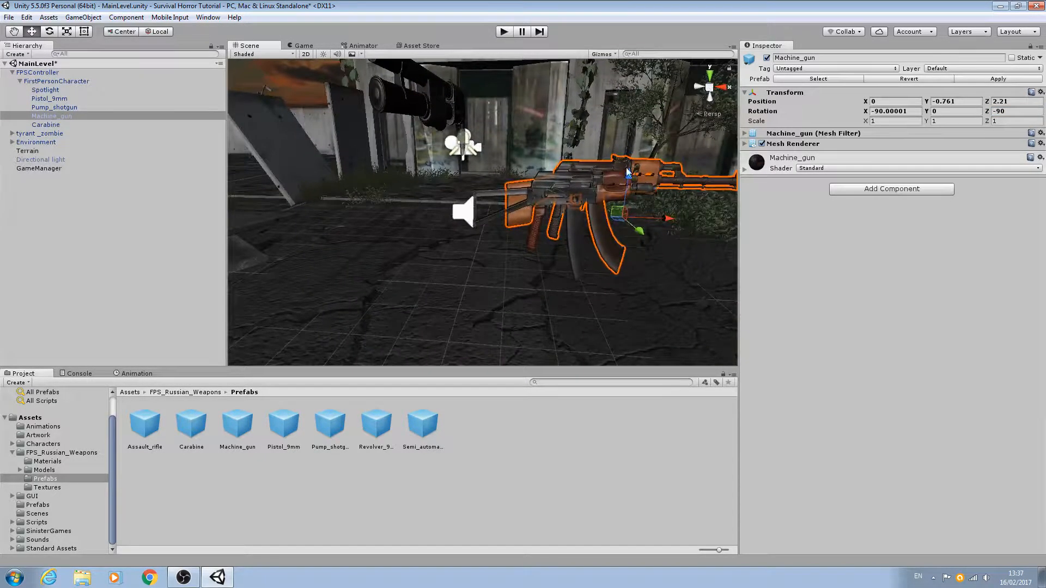
left_click_drag(629, 170, 631, 184)
left_click_drag(671, 228, 647, 232)
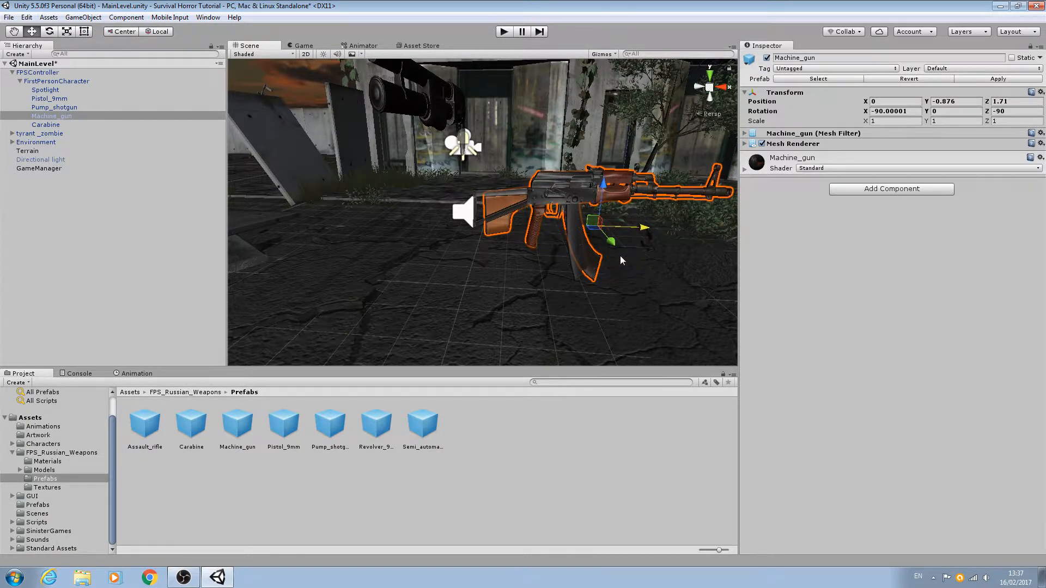
Lower the Pump_shotgun to about Y -0.67 and set its Z rotation to -90
right_click_drag(620, 259, 881, 289)
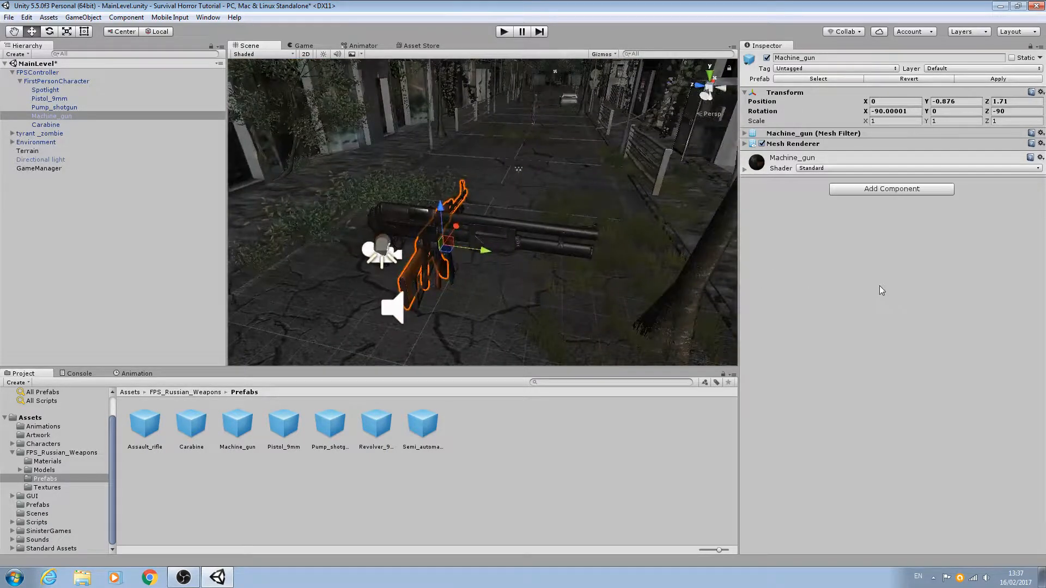
left_click(101, 107)
left_click_drag(468, 238, 470, 275)
left_click(1002, 112)
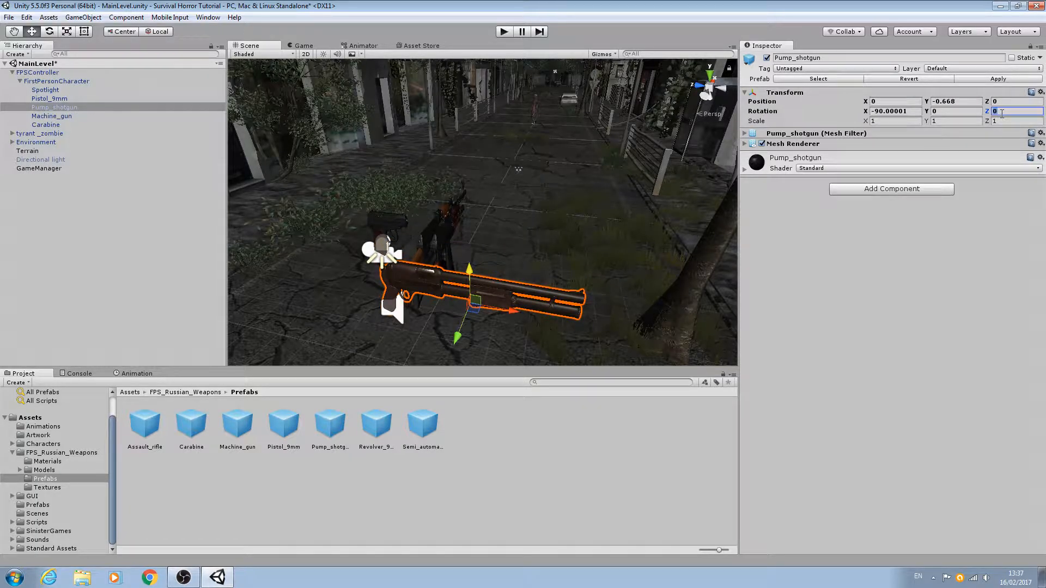
type("-90")
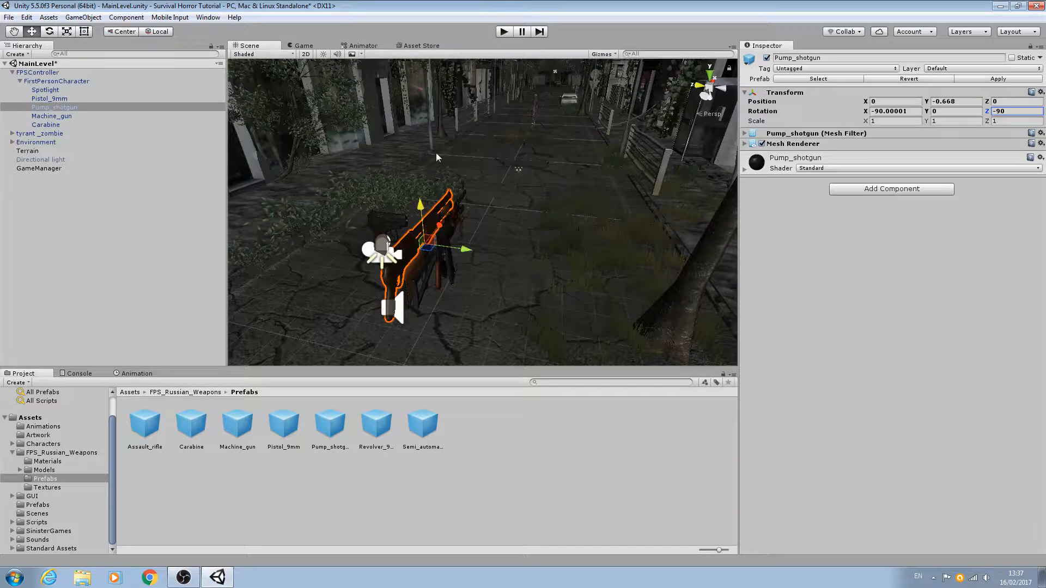
Line the Pump_shotgun up with the other long guns at about Y -0.84 and Z 1.7
key("d")
right_click_drag(426, 222, 229, 192)
key("s")
left_click_drag(456, 212, 457, 244)
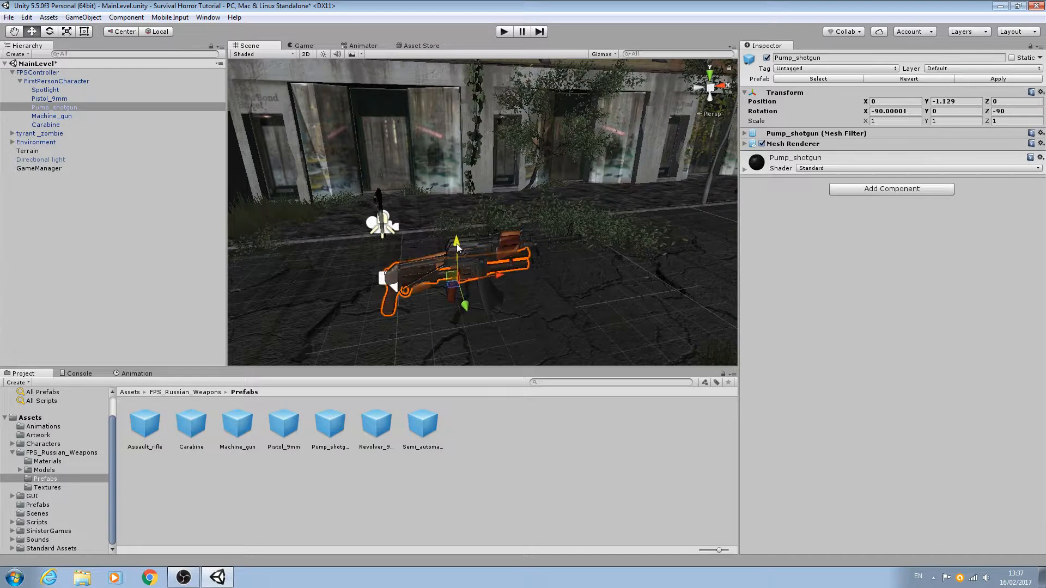
mouse_move(459, 258)
right_mouse_down()
mouse_move(459, 216)
mouse_move(468, 240)
right_mouse_up()
key("q")
key("w")
key("s")
left_click_drag(481, 243, 581, 234)
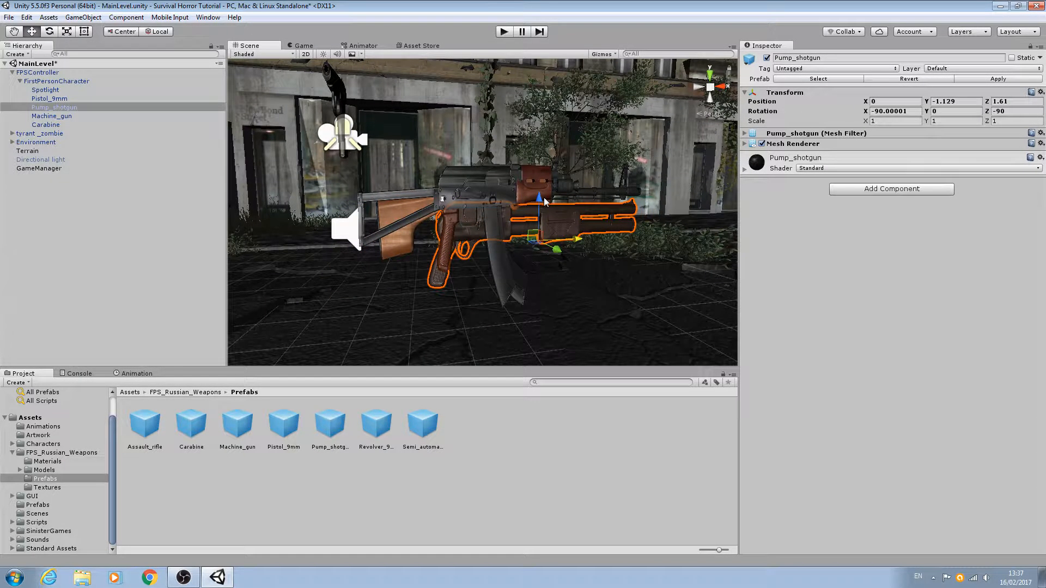
left_click_drag(543, 198, 543, 169)
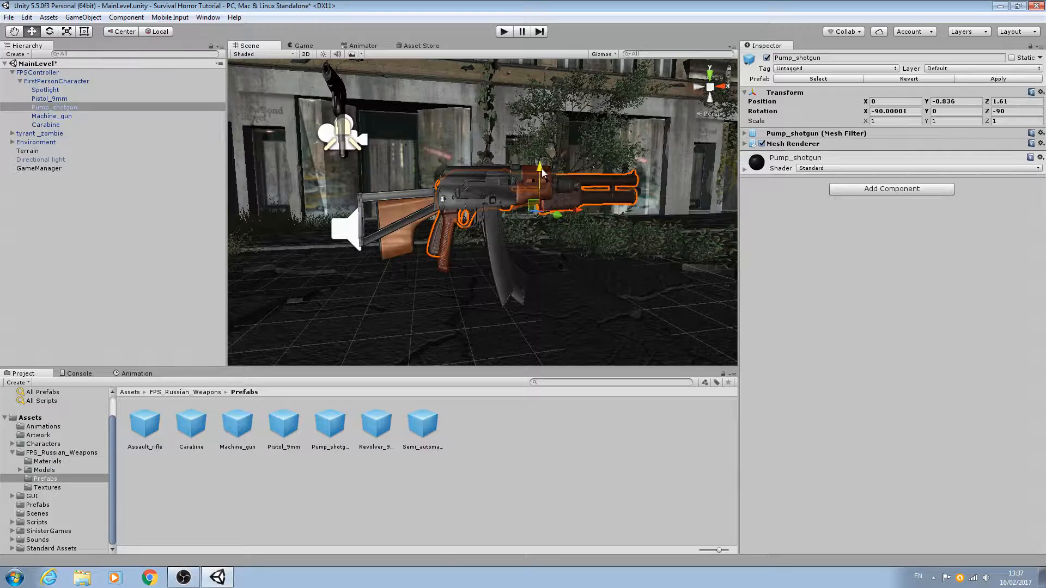
left_click_drag(580, 210, 585, 212)
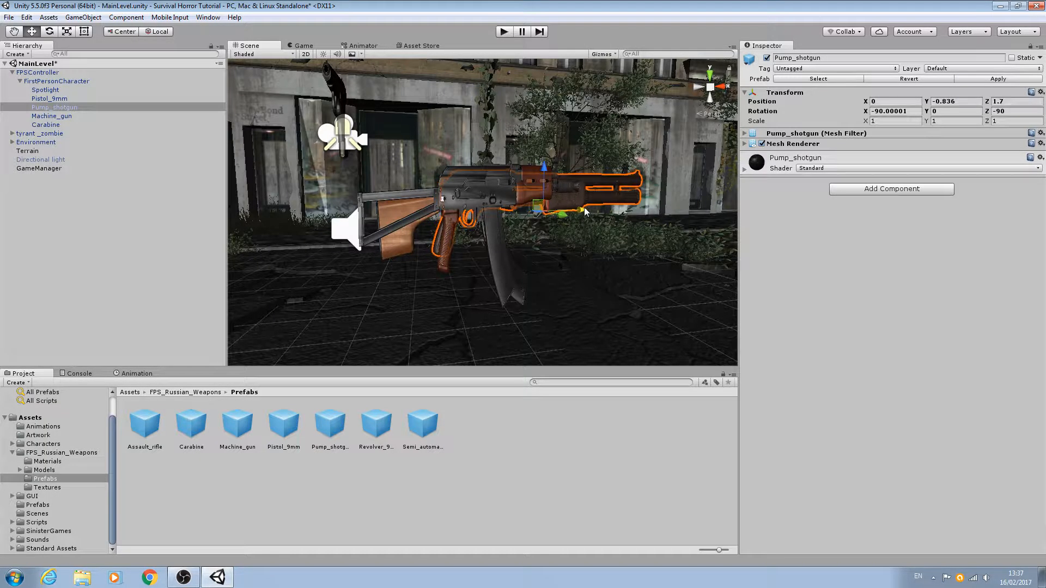
Set the Pistol_9mm's Z rotation to -90 and move it to about Y -0.91 and Z 1.77
right_click_drag(479, 233, 414, 255)
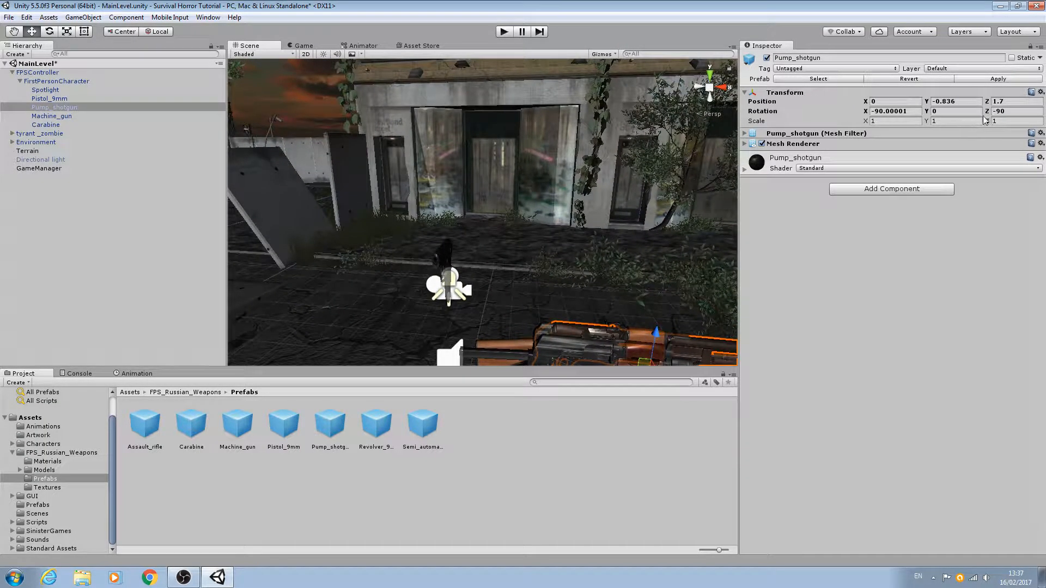
left_click(48, 99)
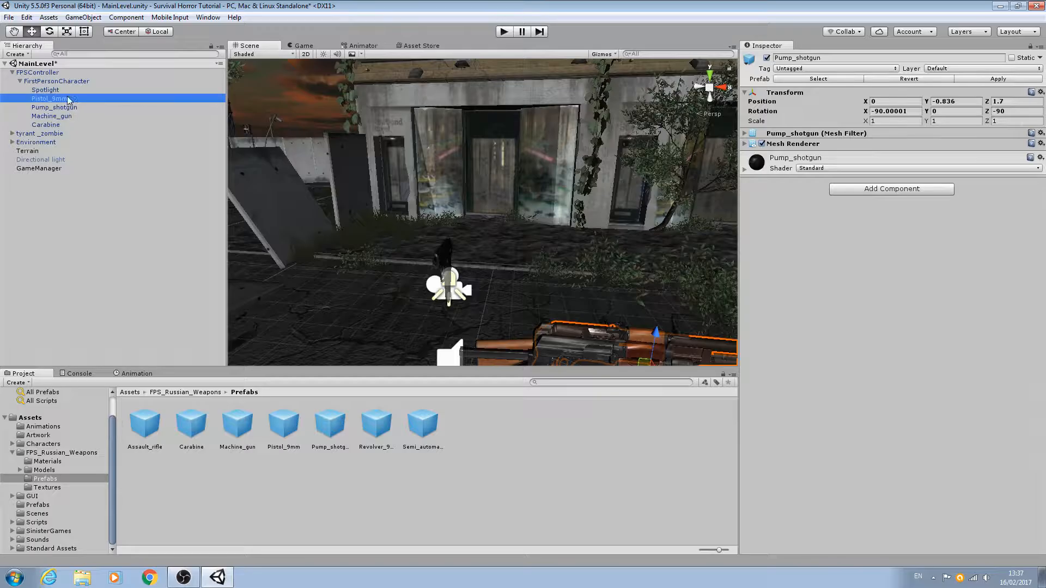
left_click(1000, 110)
type("-90")
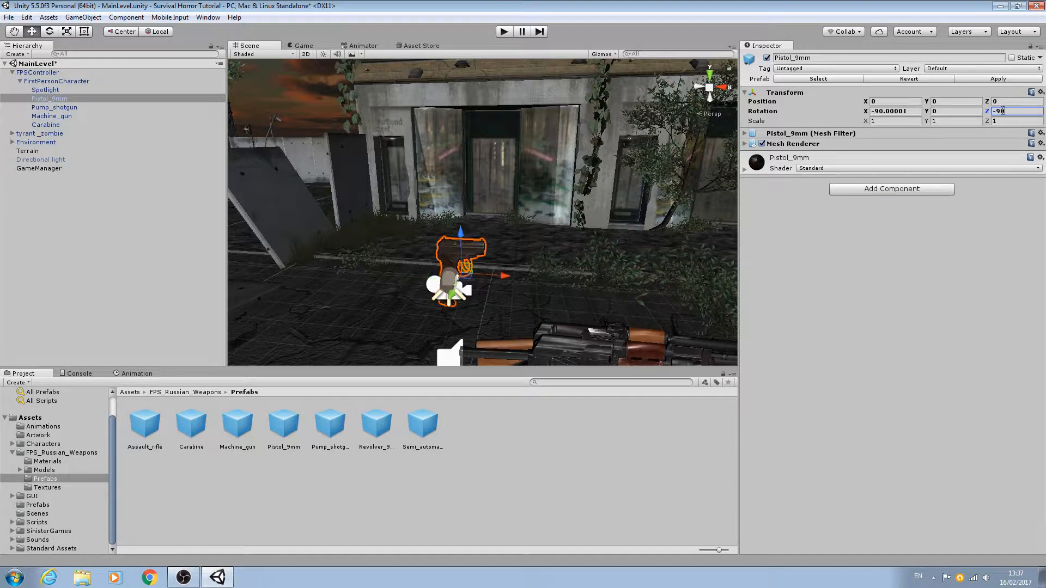
right_click_drag(510, 231, 538, 192)
left_click_drag(490, 146, 587, 259)
left_click_drag(542, 215, 542, 211)
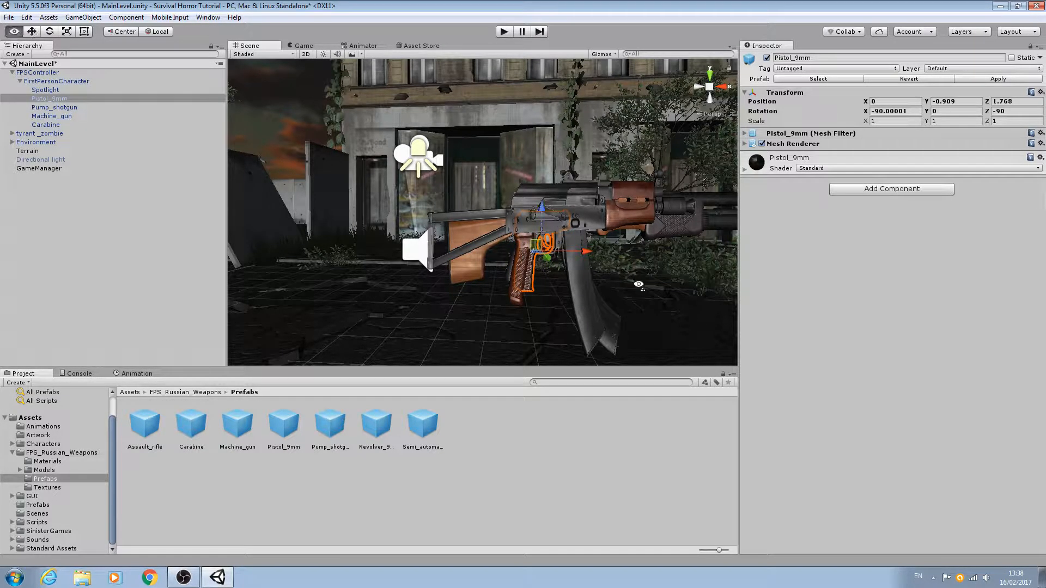
Shift the Carabine sideways to about X -0.01, in line with the other guns, and check the FirstPersonCharacter camera preview
left_click_drag(638, 284, 936, 391, "alt")
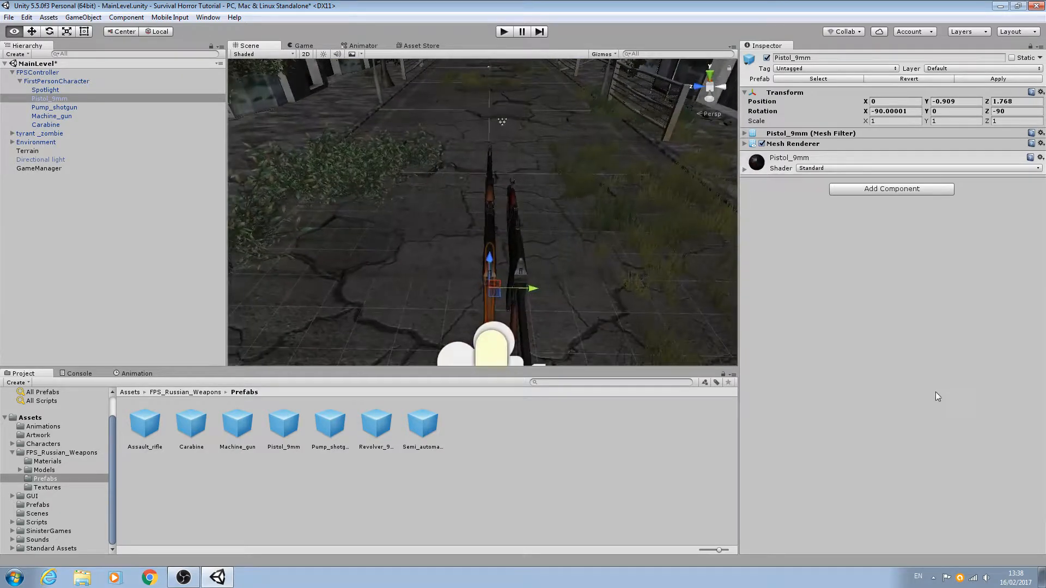
left_click(525, 263)
left_click_drag(559, 290, 550, 247)
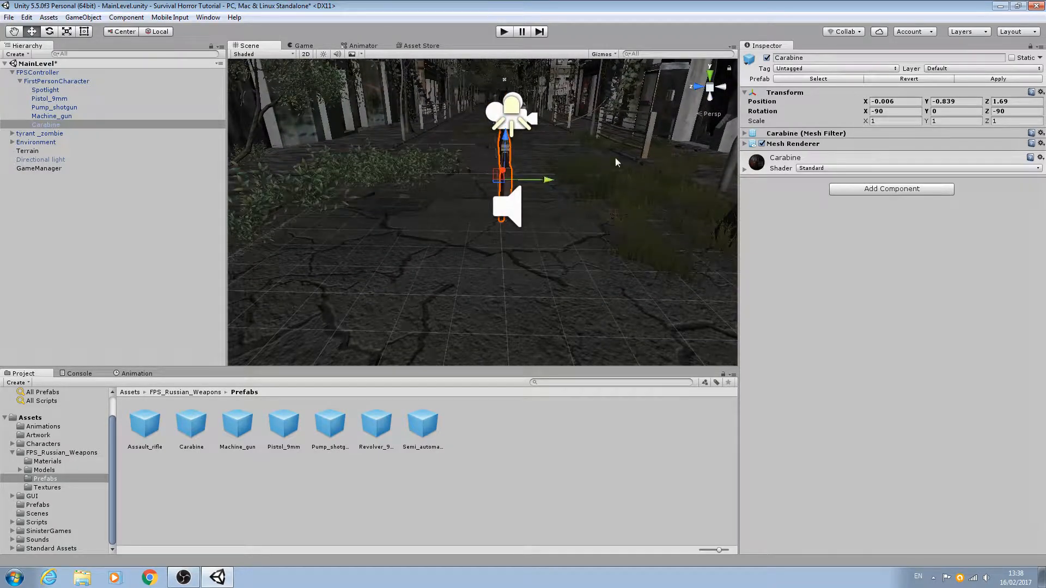
left_click(54, 80)
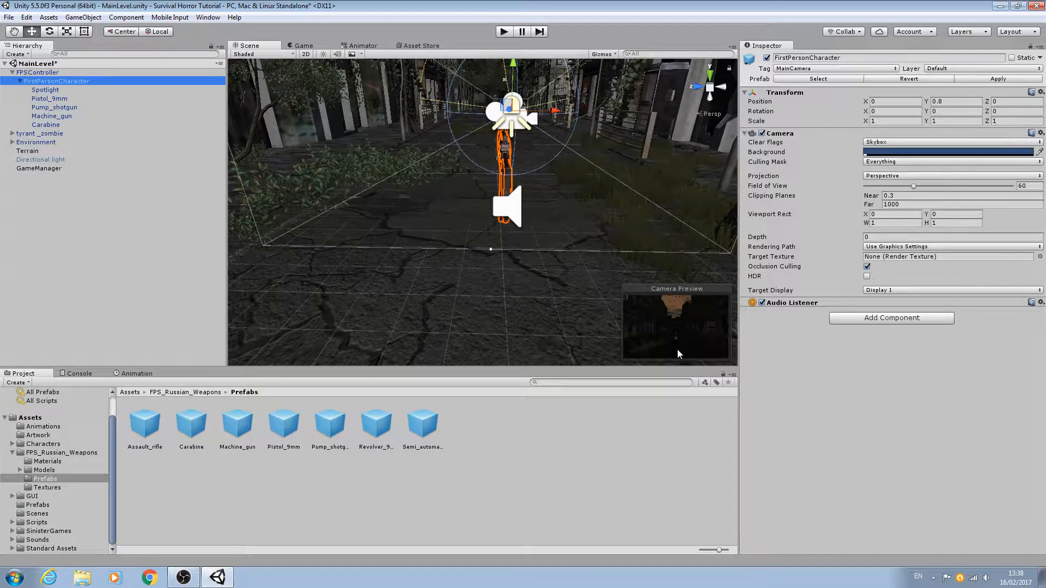
left_click_drag(656, 300, 446, 181, "alt")
Try moving the Pistol_9mm sideways to about X 0.87 and turning it to about -99.5 on Z, and undo both changes
left_click(59, 98)
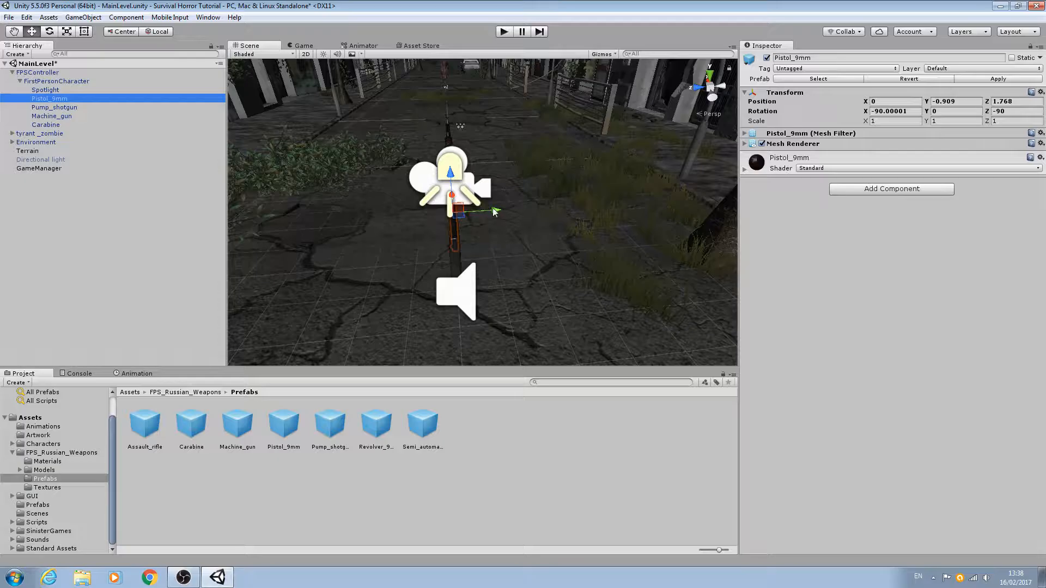
left_click_drag(495, 212, 541, 207)
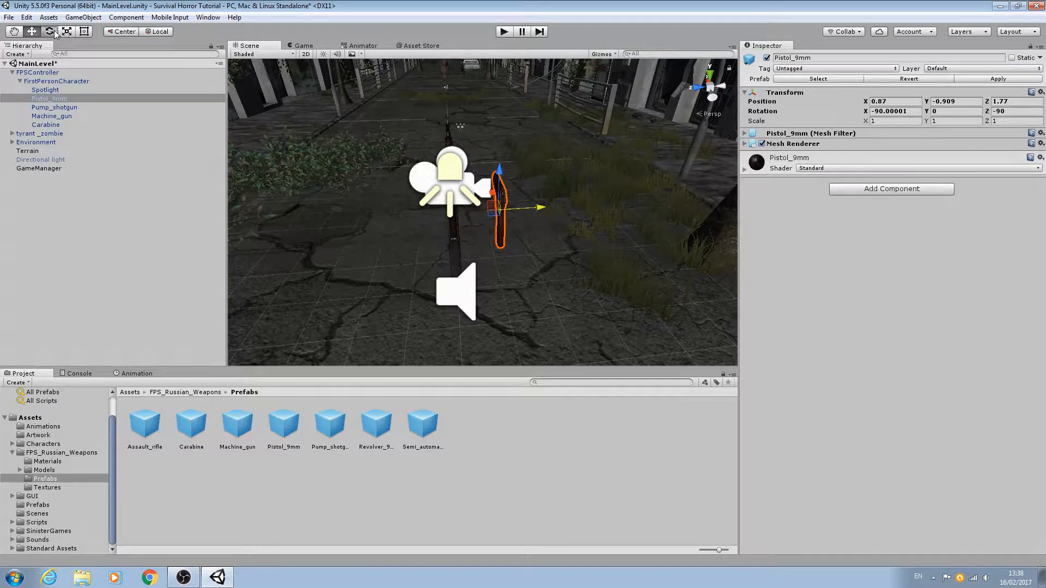
left_click(52, 32)
left_click_drag(480, 232, 448, 291)
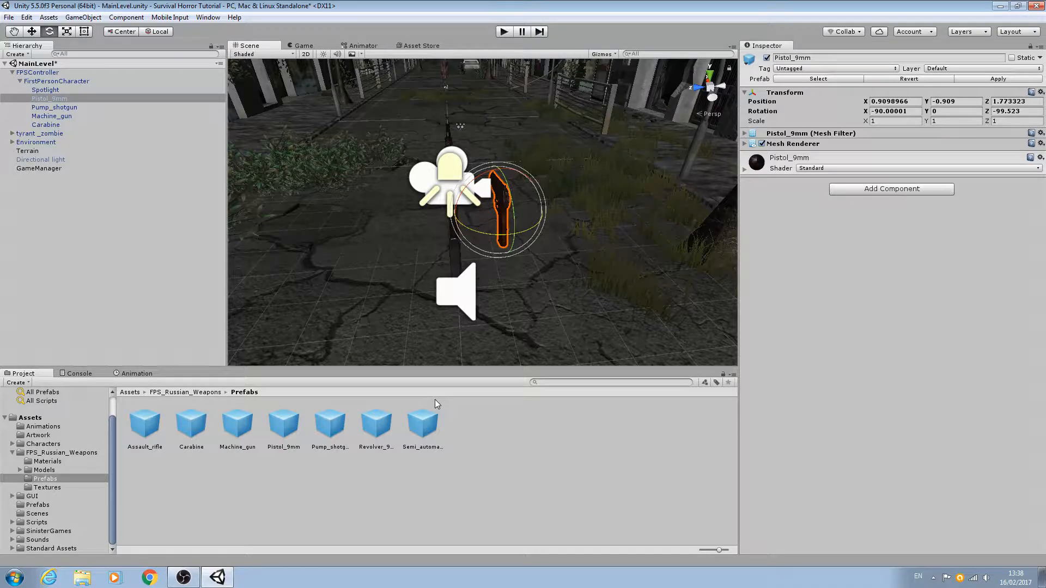
key("ctrl+z")
key("ctrl+z")
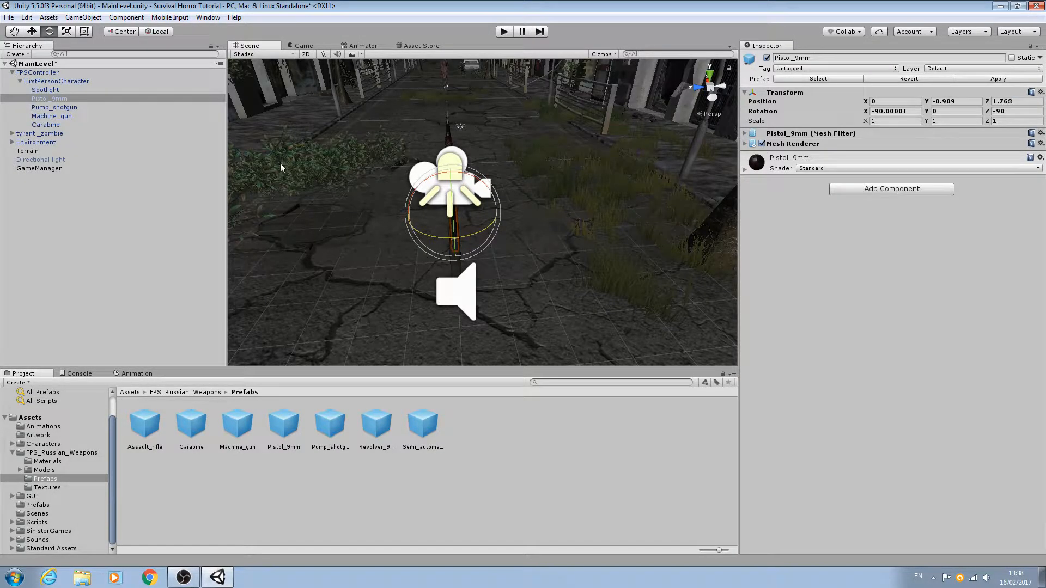
left_click(34, 33)
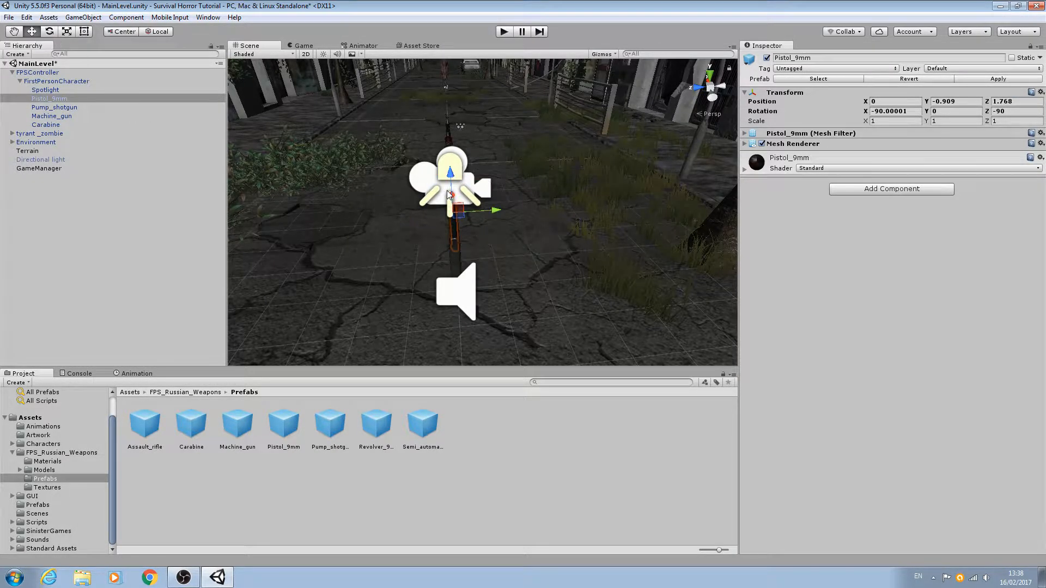
Examine the alignment of the weapons under the first-person camera from the opposite side
key("a")
right_click_drag(449, 192, 657, 170)
key("d")
key("a")
key("s")
key("q")
key("s")
key("a")
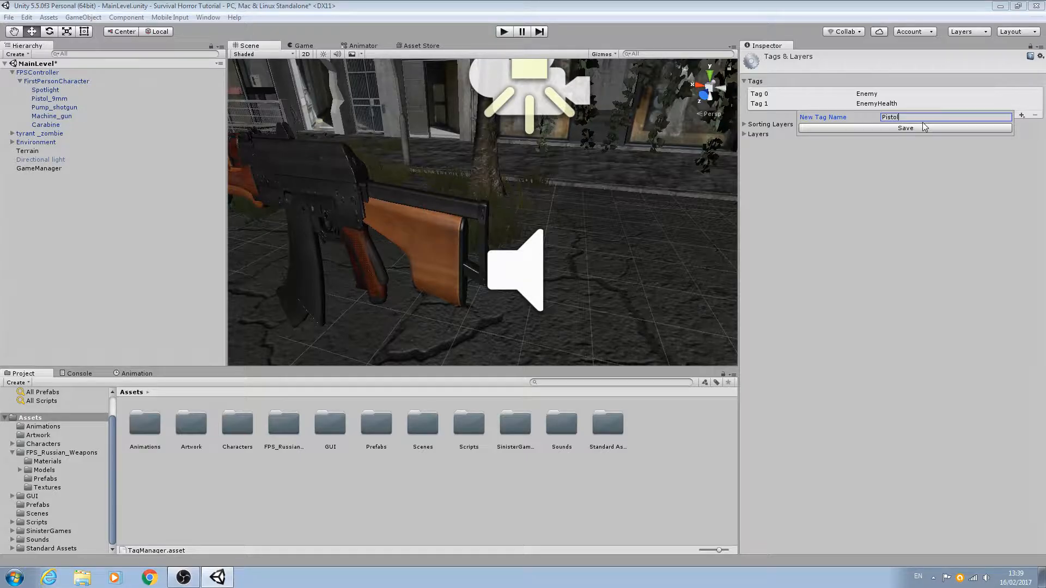
Save the new tag Pistol and add another tag named Shotgun
left_click(925, 129)
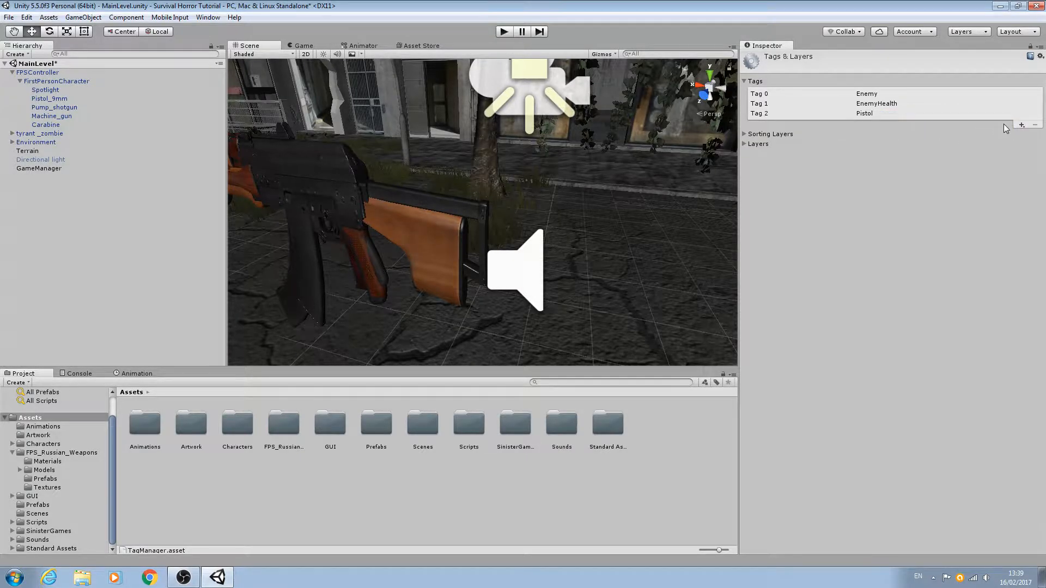
left_click(1022, 126)
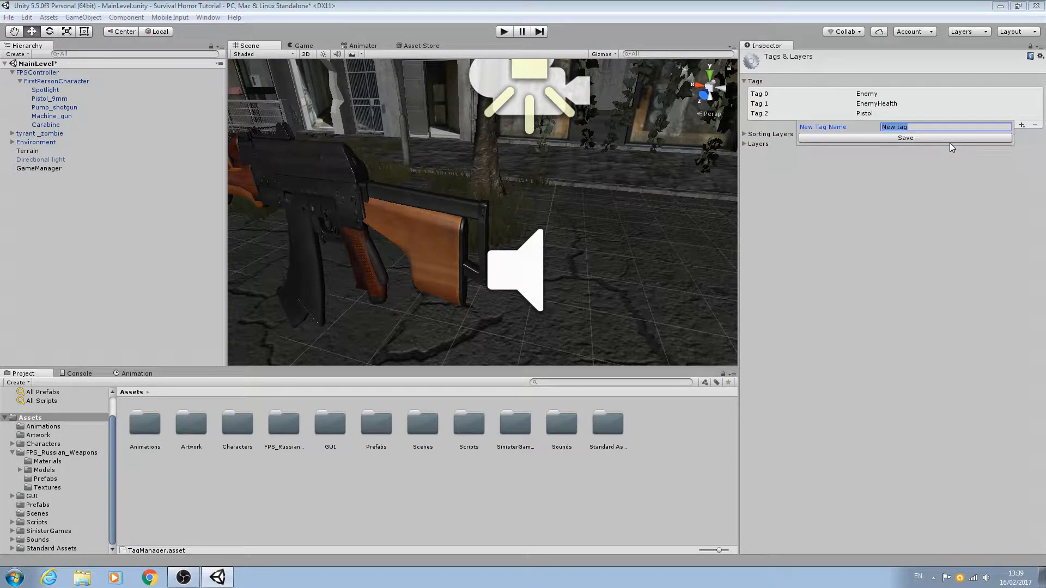
type("Shotgun")
left_click(952, 138)
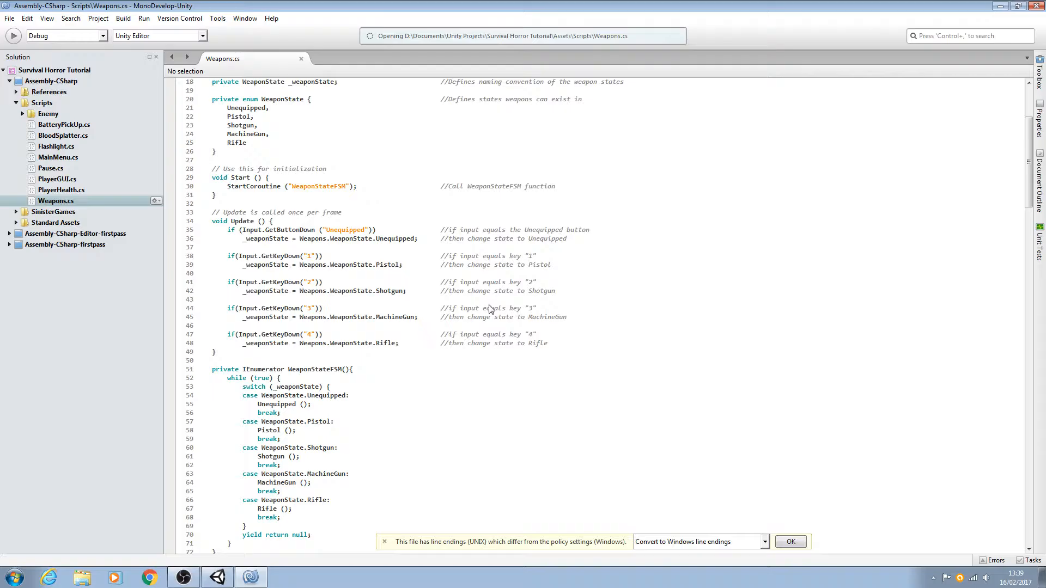
Copy the tag name MachineGun from the Unequipped function in Weapons.cs and return to Unity
scroll(491, 305, "down", 12)
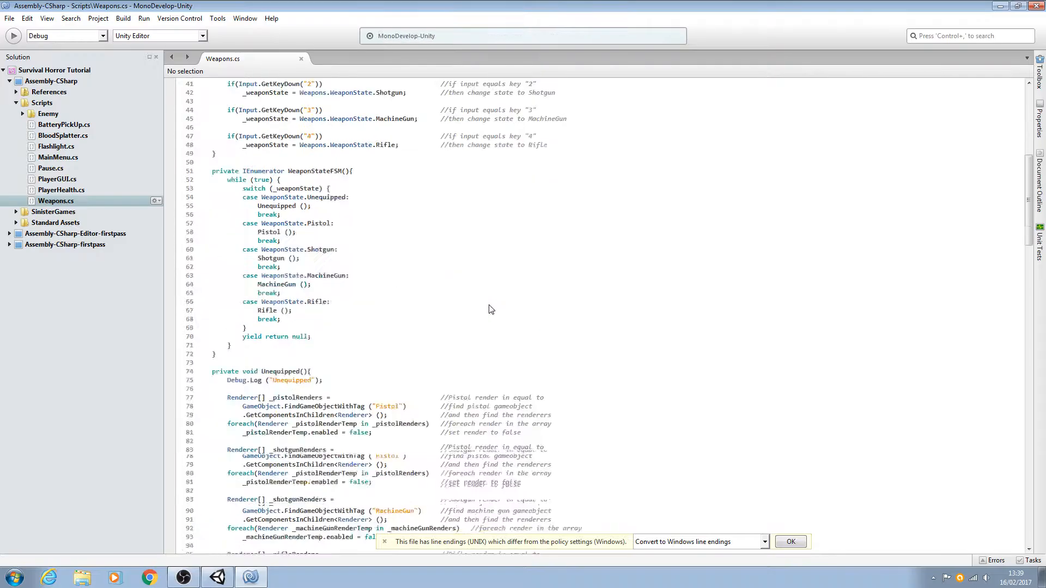
scroll(490, 301, "down", 6)
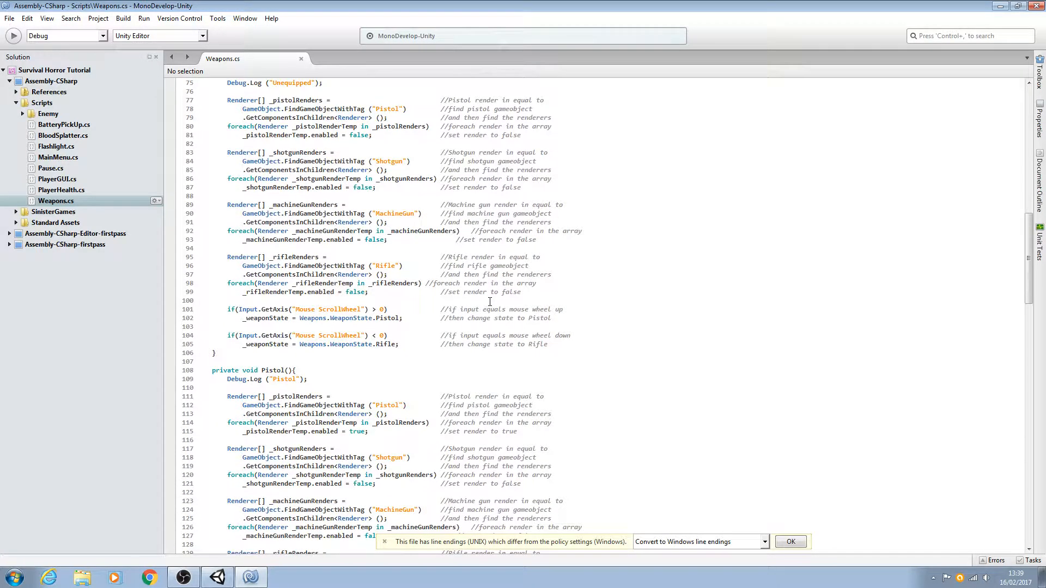
scroll(490, 302, "up", 2)
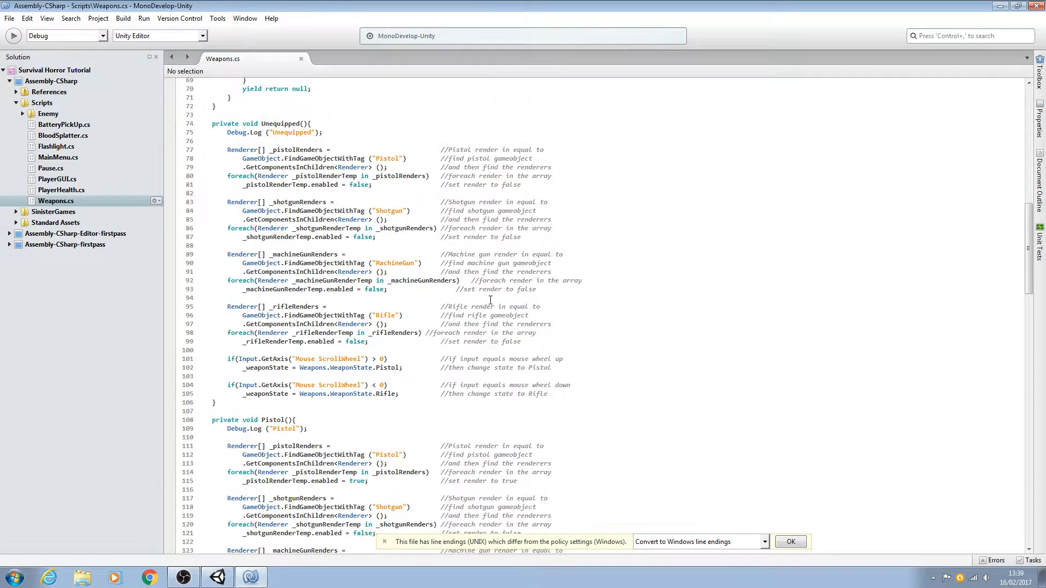
double_click(395, 263)
key("ctrl+c")
left_click(1000, 6)
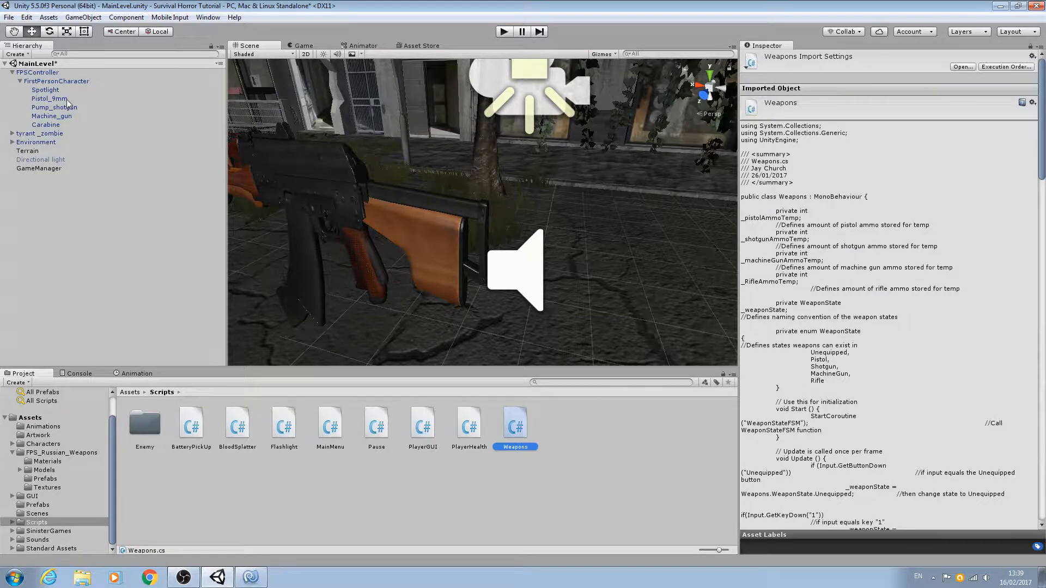
Reopen the tag list from the Pistol_9mm object and add a tag with the copied name MachineGun
left_click(68, 100)
left_click(858, 67)
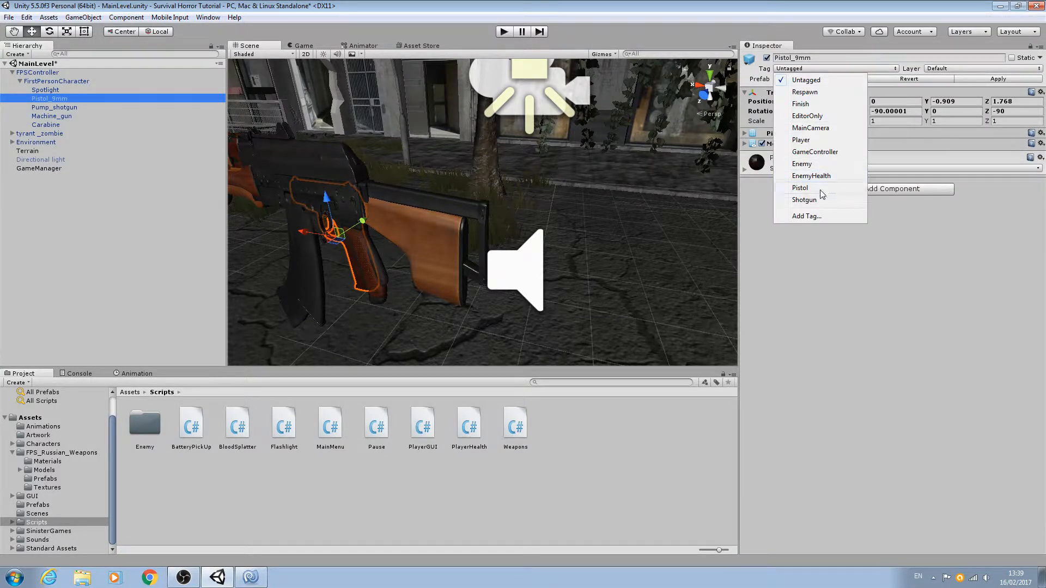
left_click(820, 217)
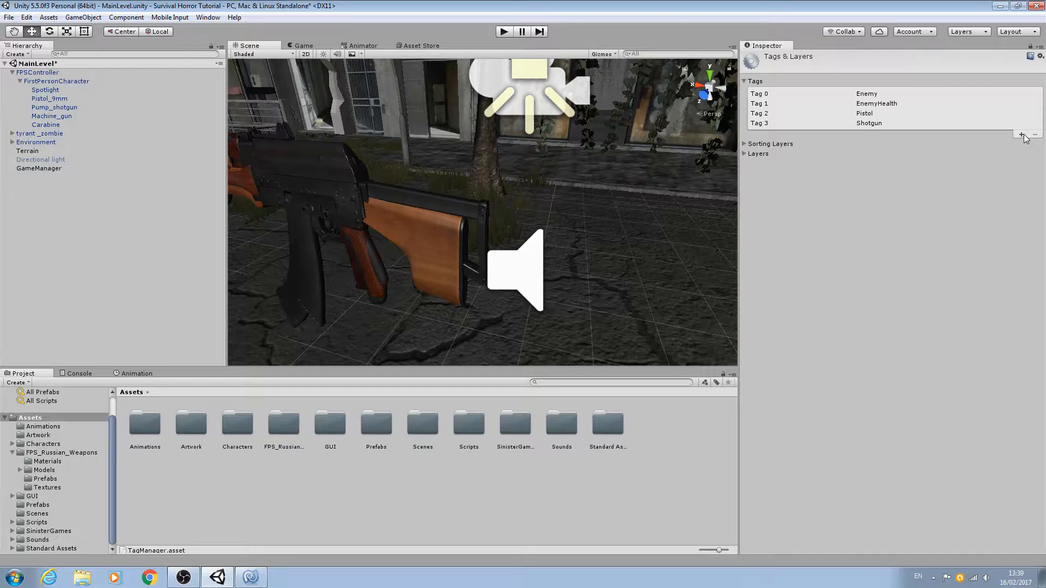
left_click(1022, 134)
right_click(886, 138)
left_click(909, 170)
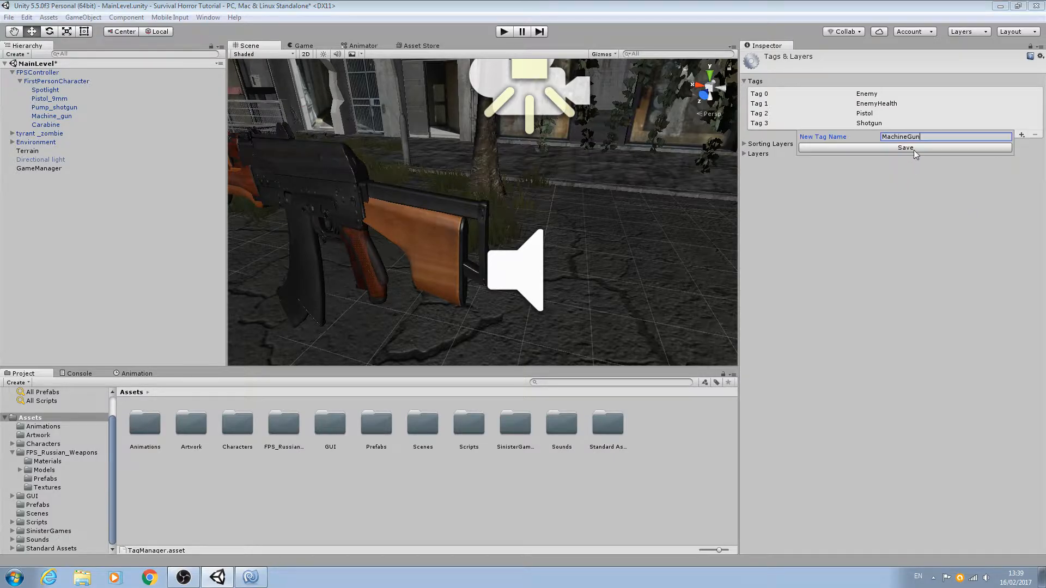
left_click(914, 149)
Add a tag named Rifle to the project's tags
left_click(1022, 145)
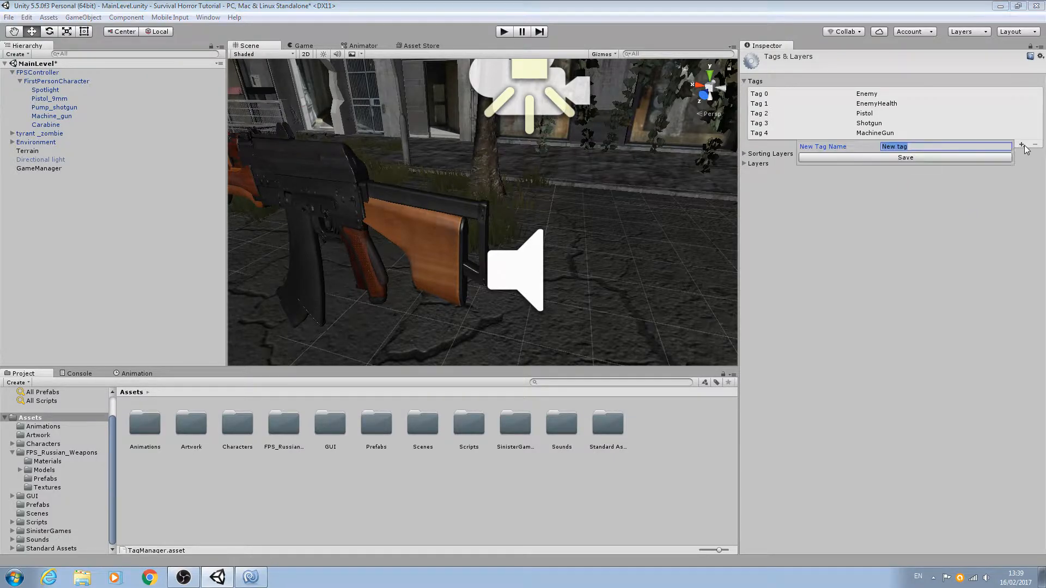
type("Rifle")
left_click(914, 157)
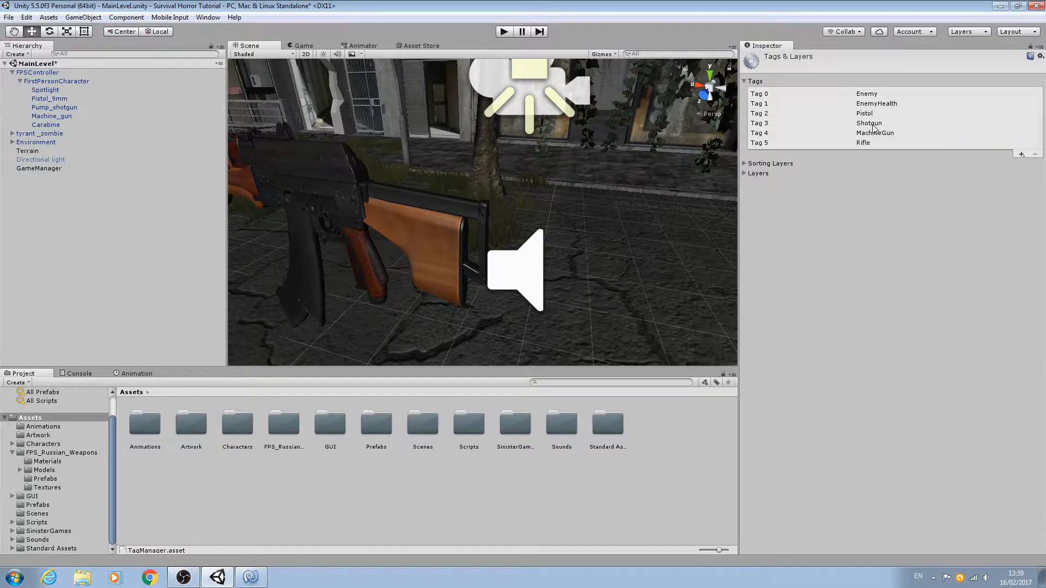
Assign the Pistol tag to the Pistol_9mm object and the Shotgun tag to the Pump_shotgun object
left_click(49, 98)
left_click(835, 68)
left_click(837, 188)
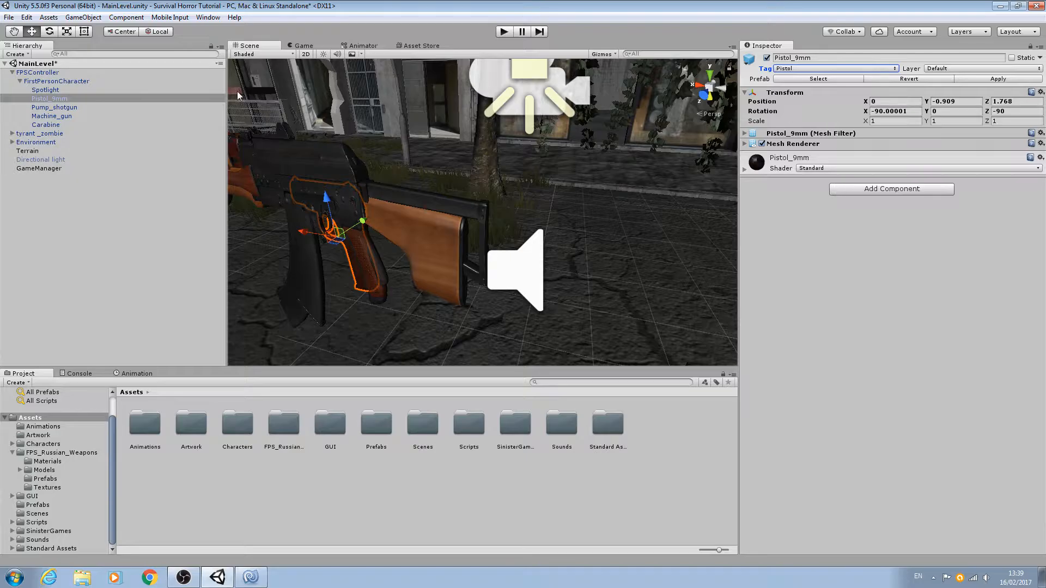
left_click(105, 108)
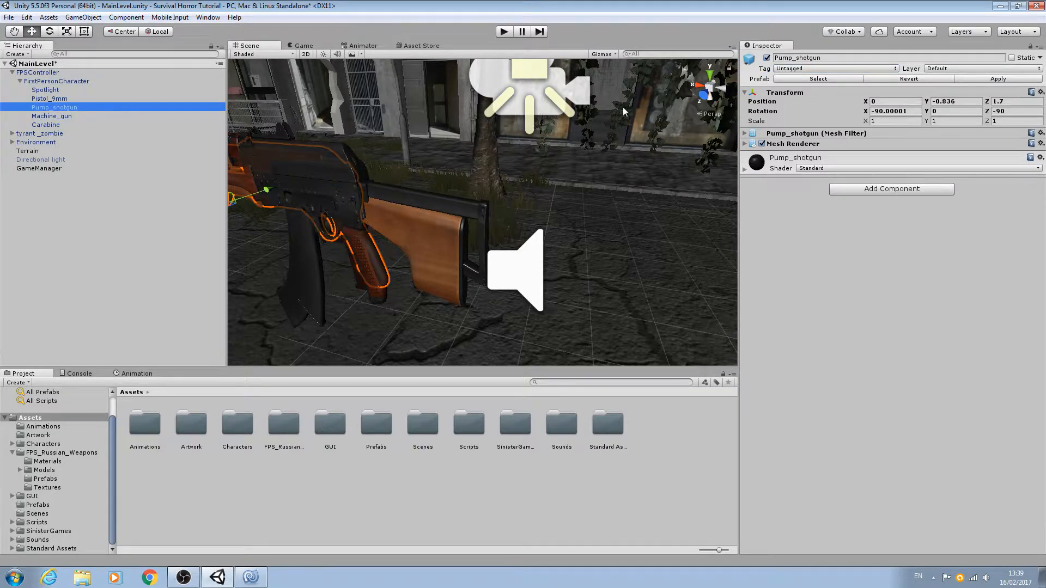
left_click(799, 71)
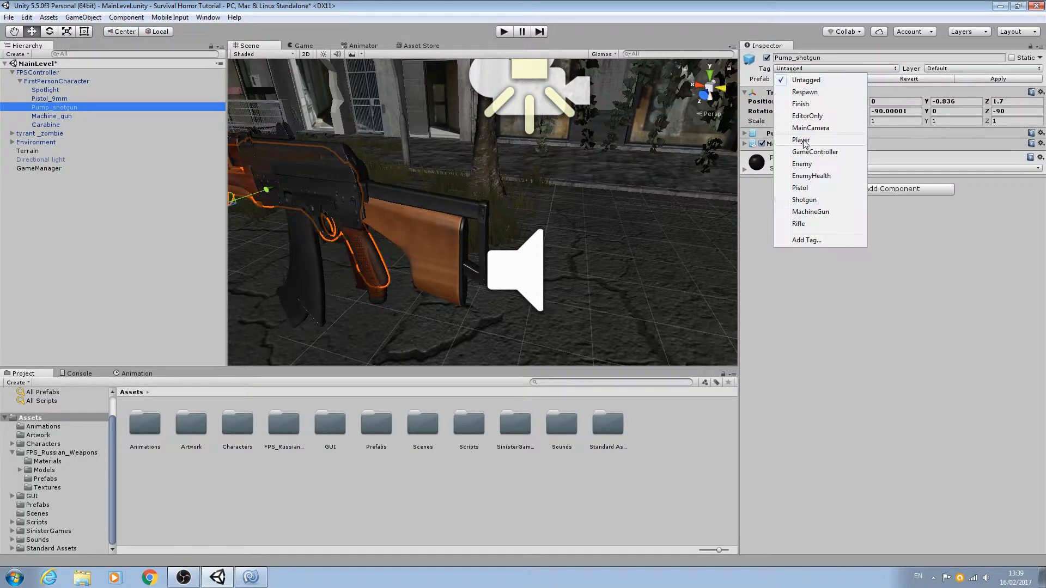
left_click(829, 198)
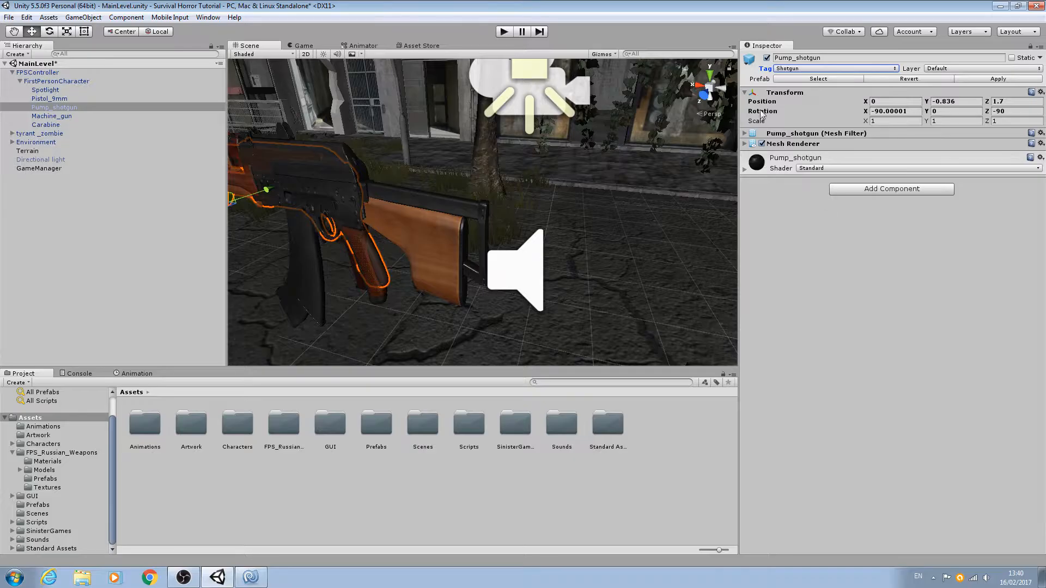
Assign the MachineGun tag to the Machine_gun object and the Rifle tag to the Carabine object
left_click(101, 116)
left_click(829, 68)
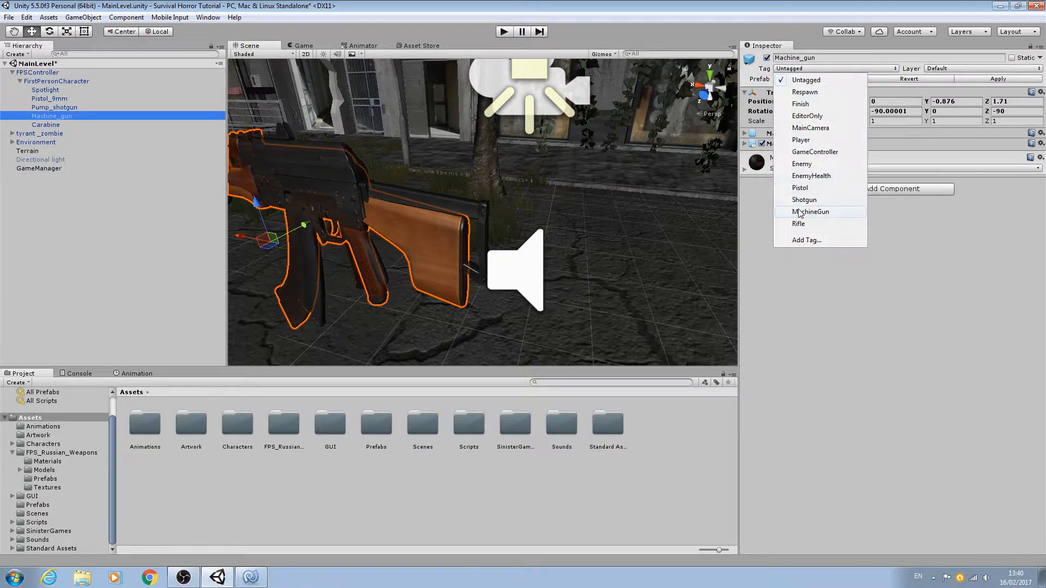
left_click(804, 210)
left_click(119, 125)
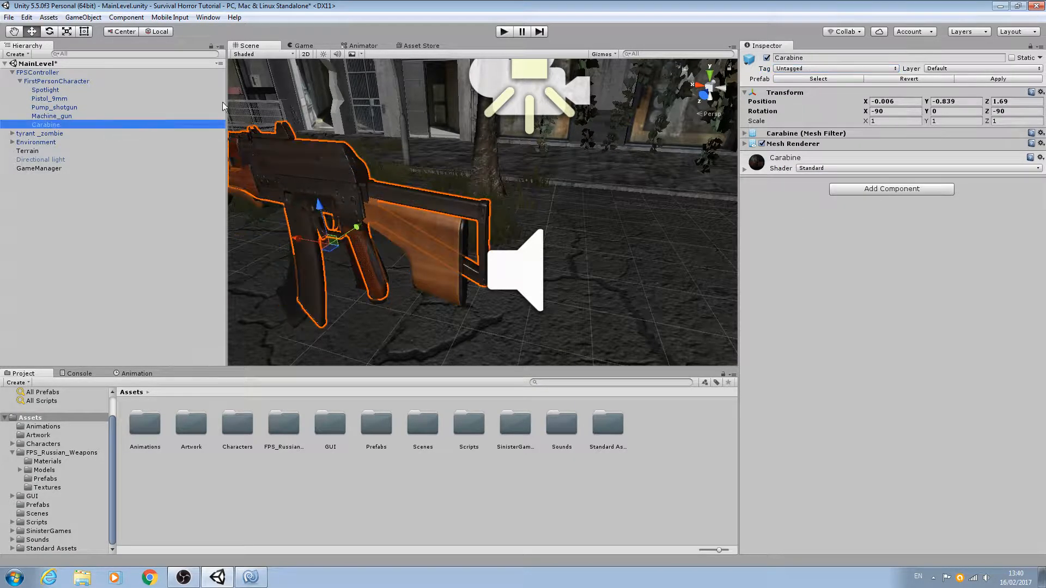
left_click(785, 70)
left_click(799, 223)
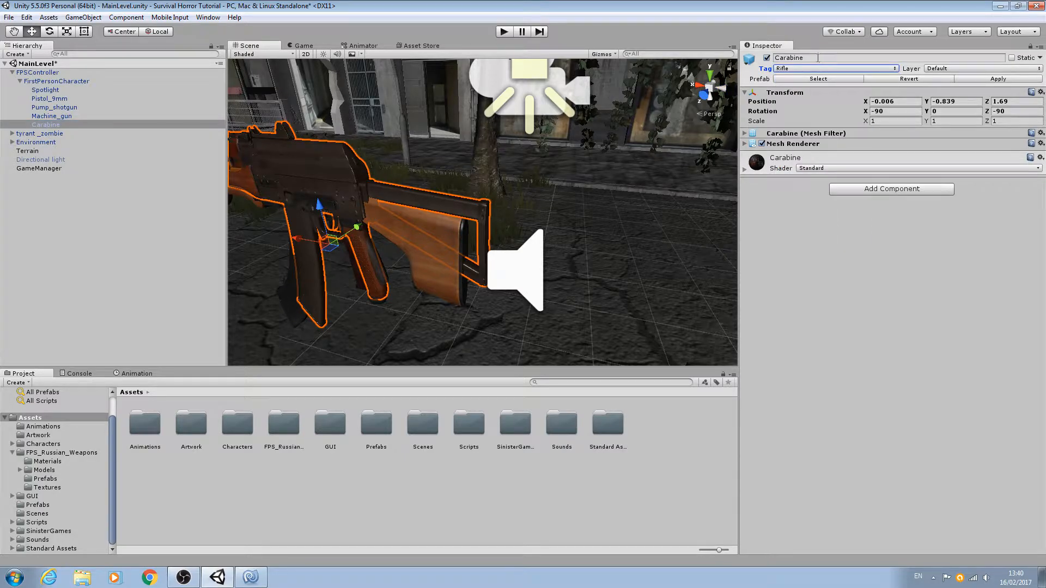
Rename the Carabine object to Rifle
left_click(818, 57)
type("Riflw")
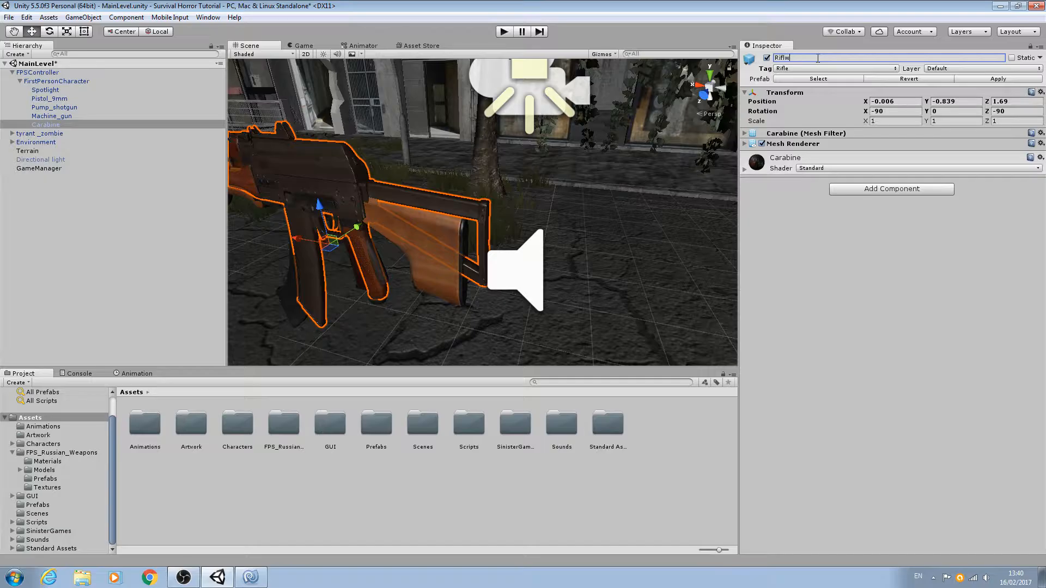
key("Return")
left_click(818, 59)
Attach the Weapons script from the Scripts folder to the FPSController object
left_click_drag(568, 163, 361, 154, "alt")
left_click(37, 73)
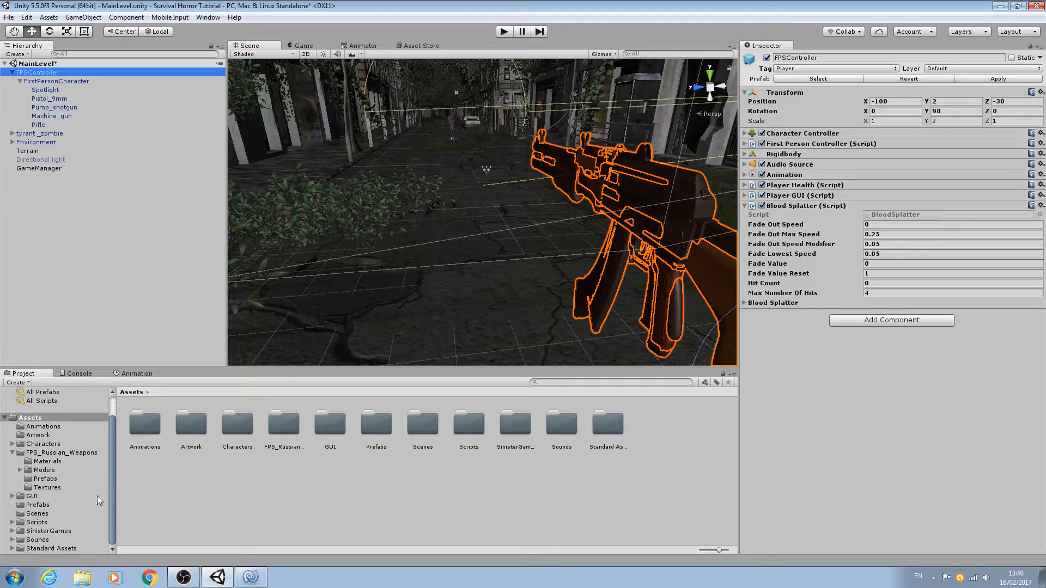
left_click(36, 522)
left_click_drag(515, 423, 877, 381)
Run the game and test switching between the pistol, shotgun and machine gun while walking toward the road sign
left_click(504, 32)
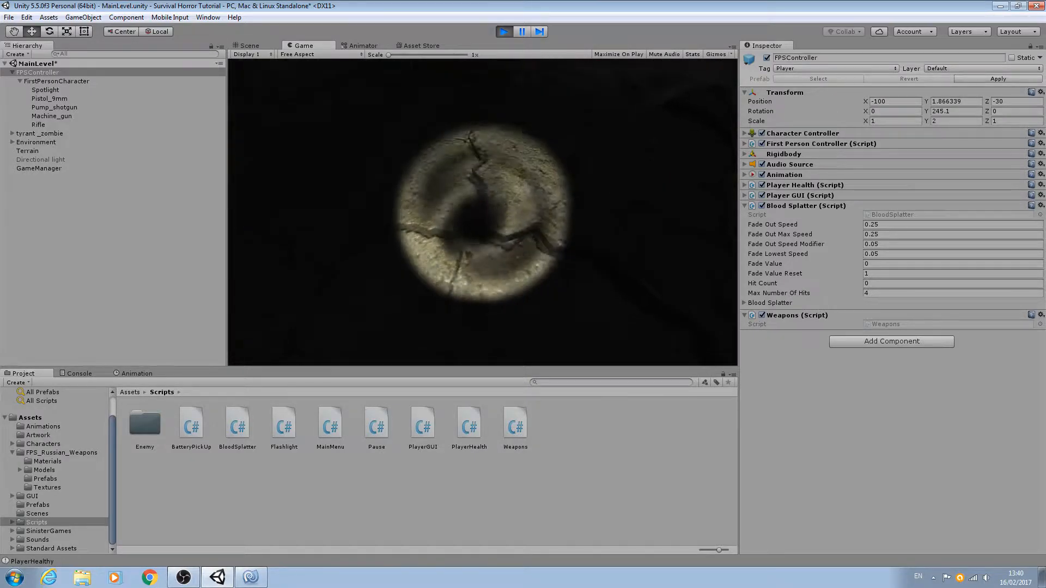
key("1")
key("2")
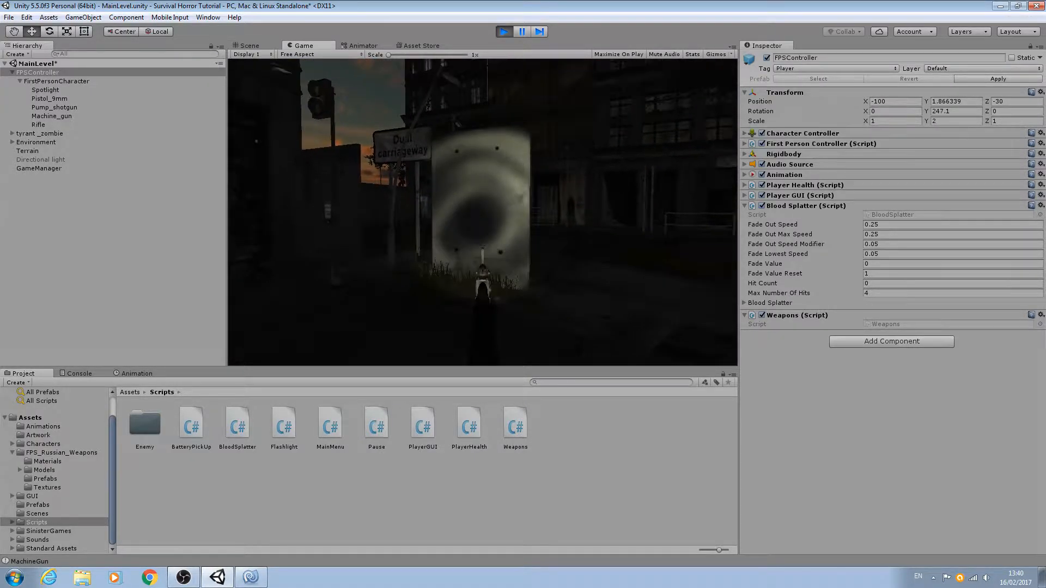
key("3")
key("a")
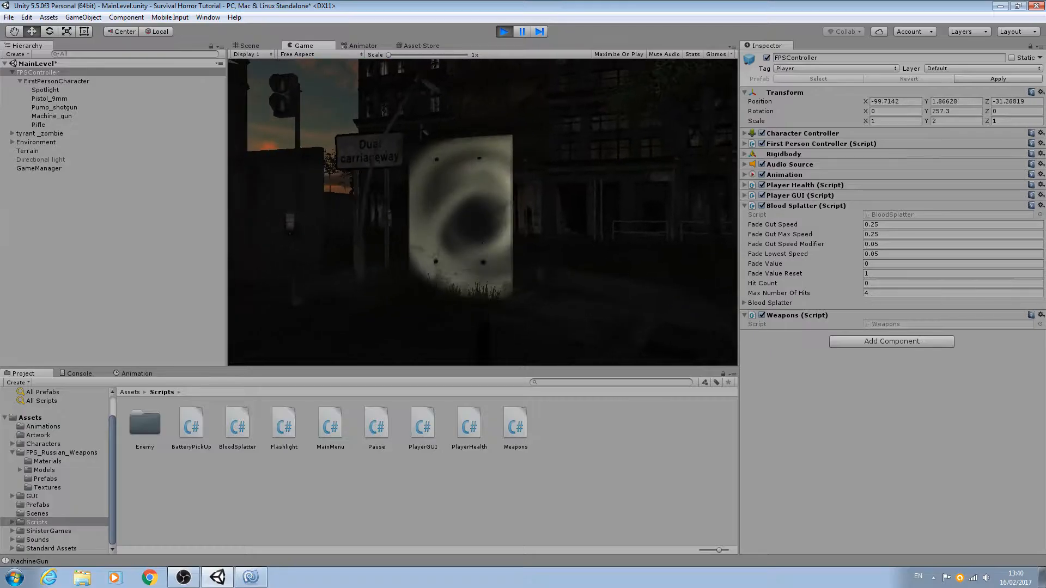
key("w")
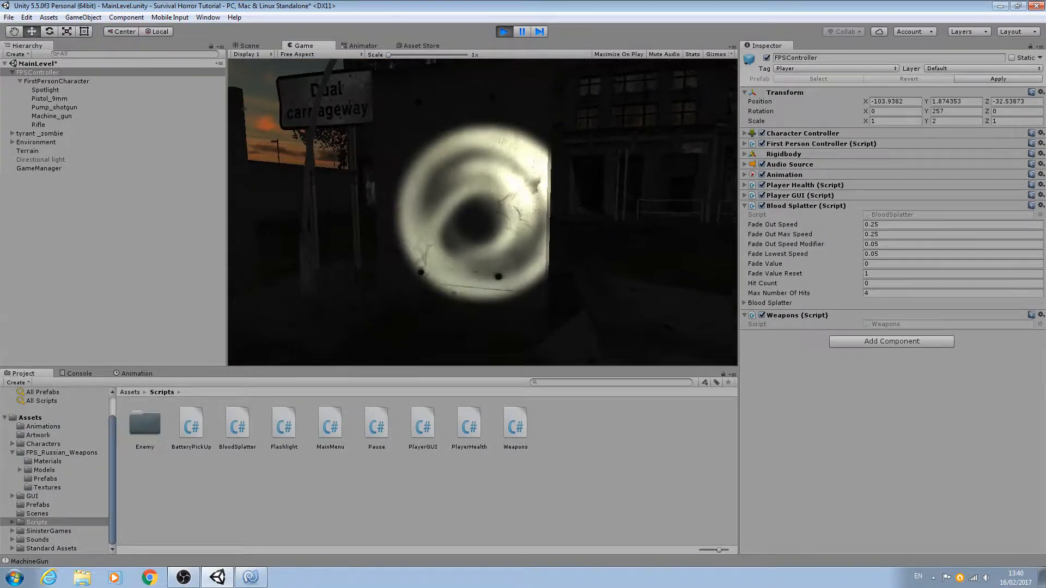
Pause the running game, show the console log and clear its messages
key("Escape")
left_click(77, 373)
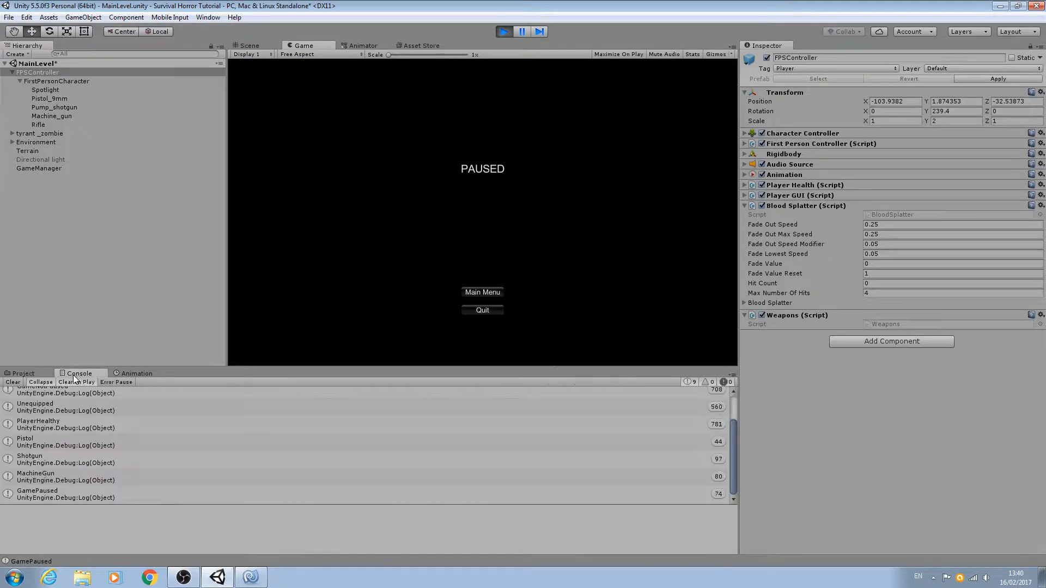
left_click(21, 383)
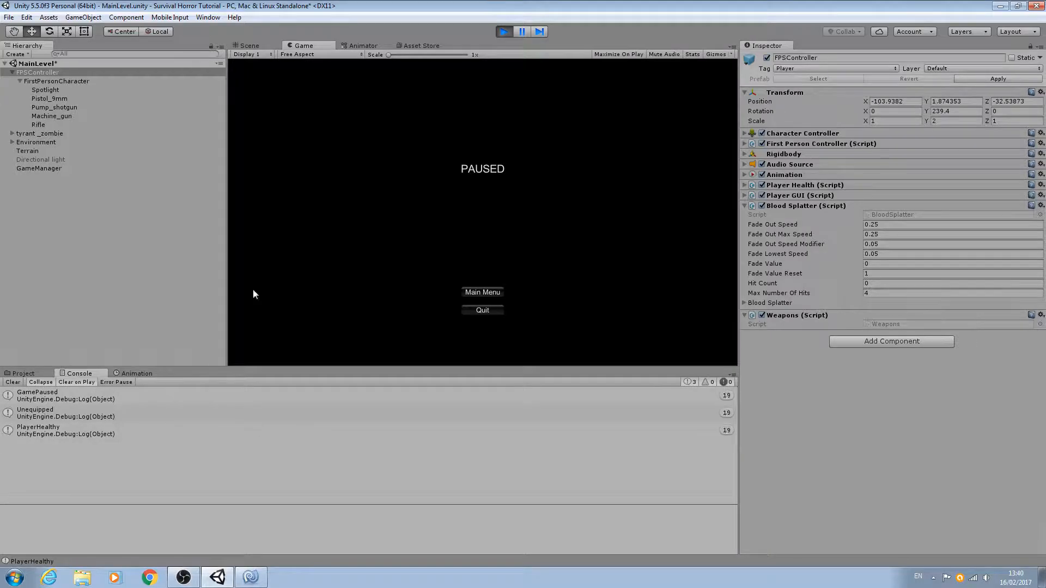
Resume the paused game and equip the pistol to check its console output
left_click(485, 195)
key("Escape")
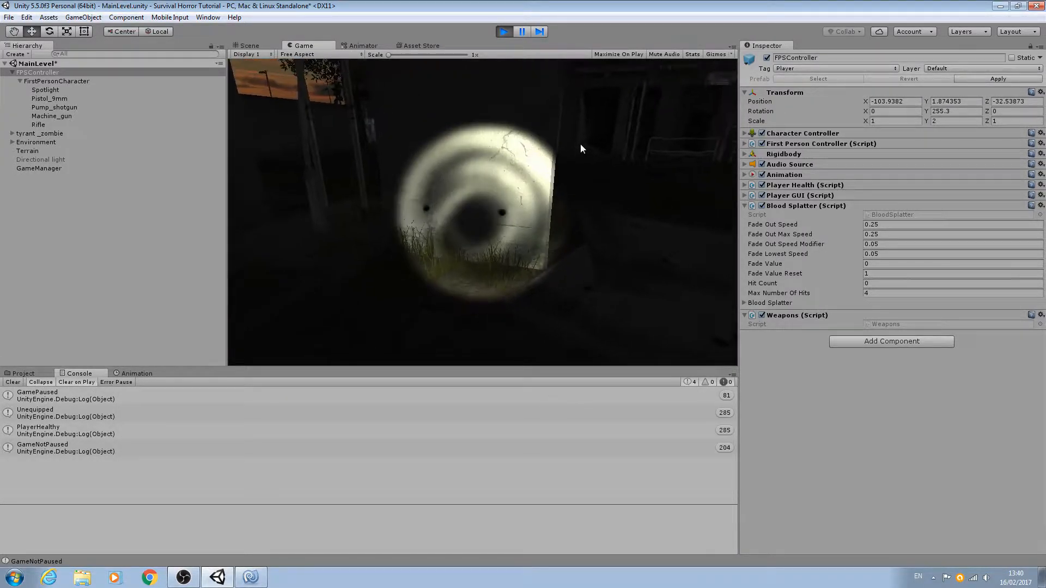
key("1")
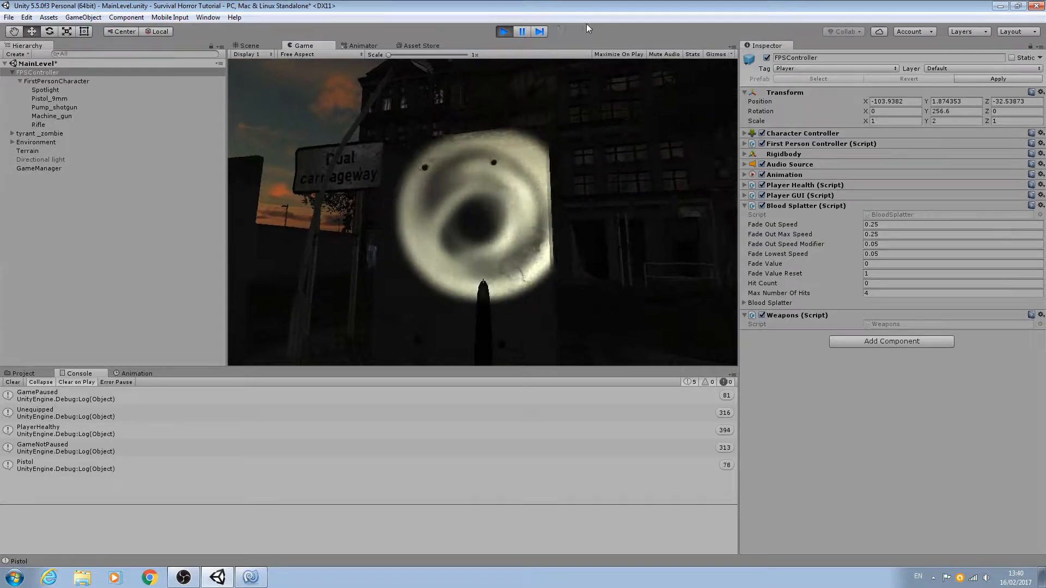